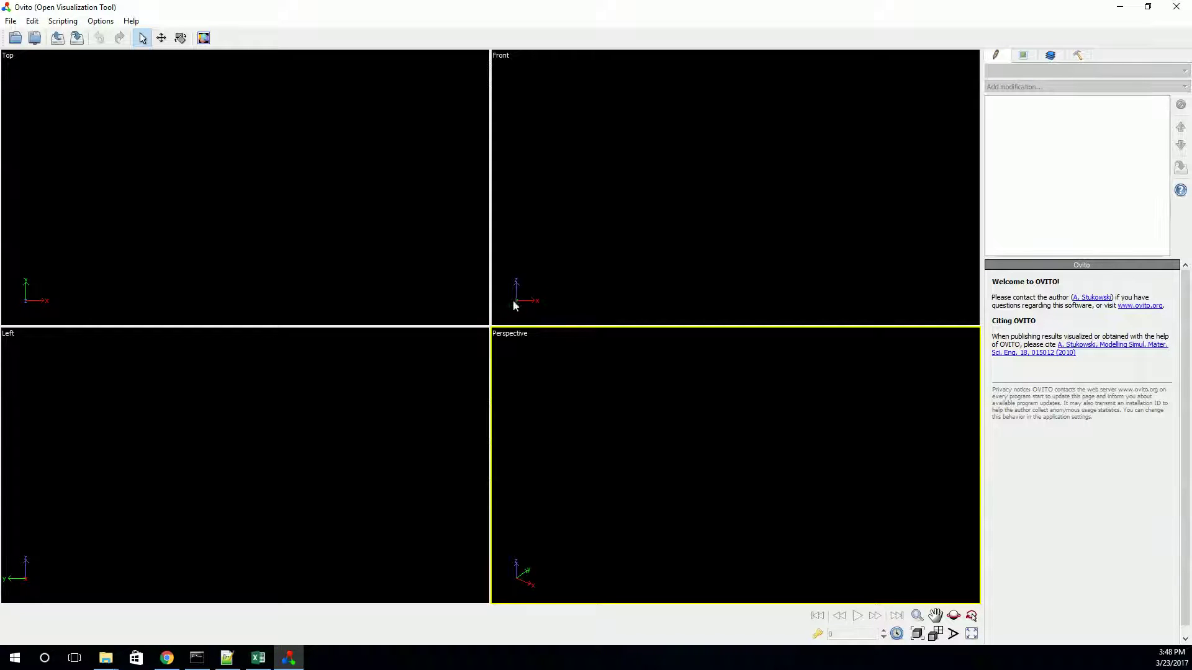
# Step: Open OVITO's File menu in the empty workspace
pyautogui.click(11, 20)
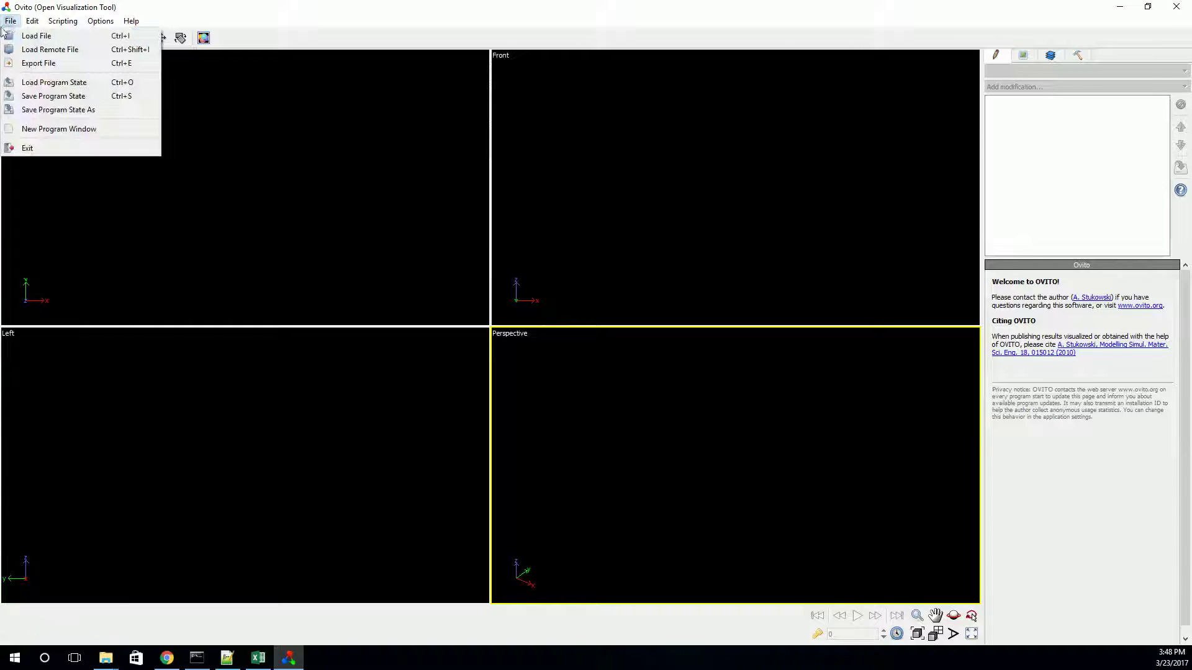
# Step: Load dump.minimize from the dislocation folder into OVITO
pyautogui.click(45, 39)
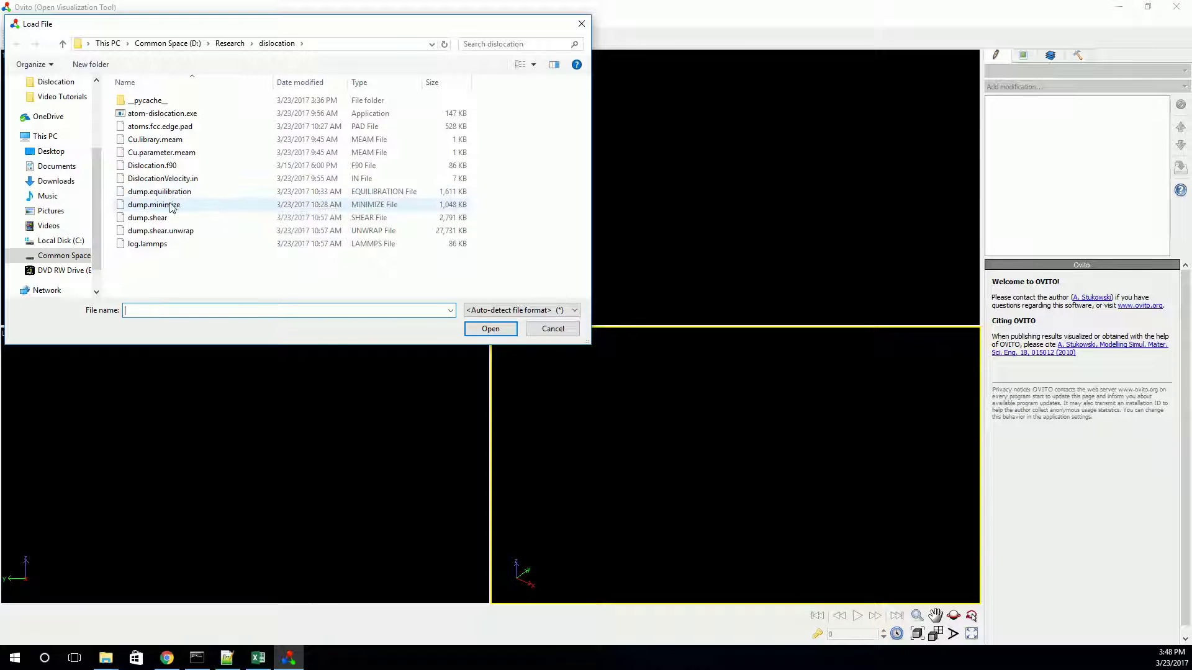
pyautogui.click(194, 207)
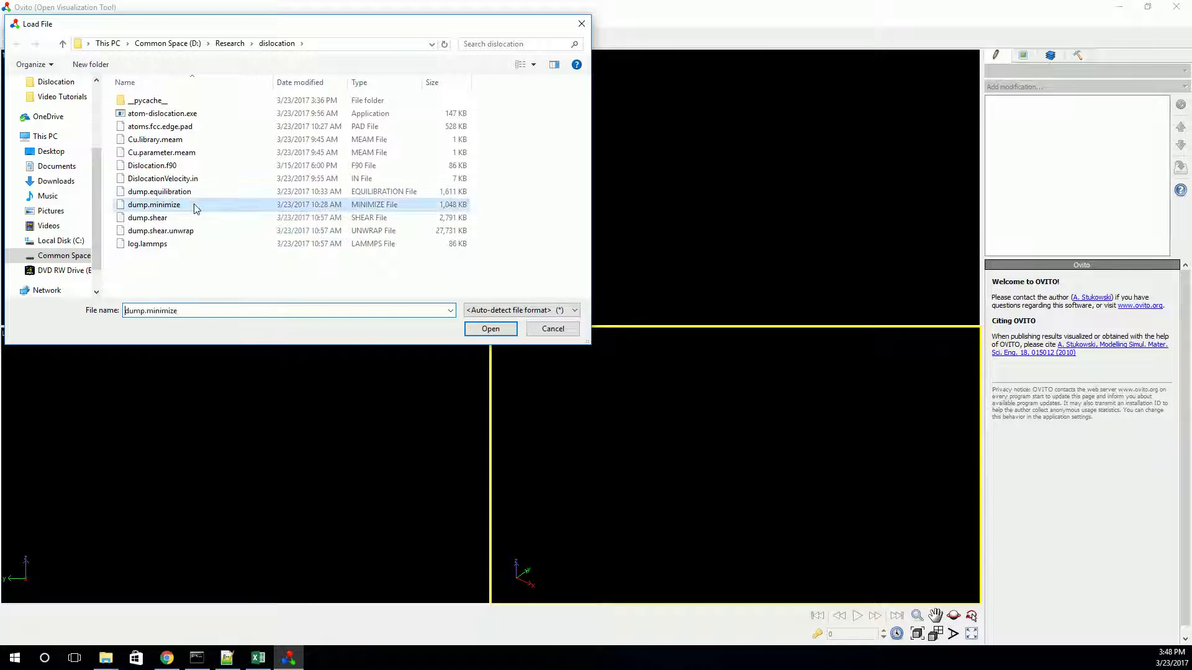
pyautogui.click(493, 334)
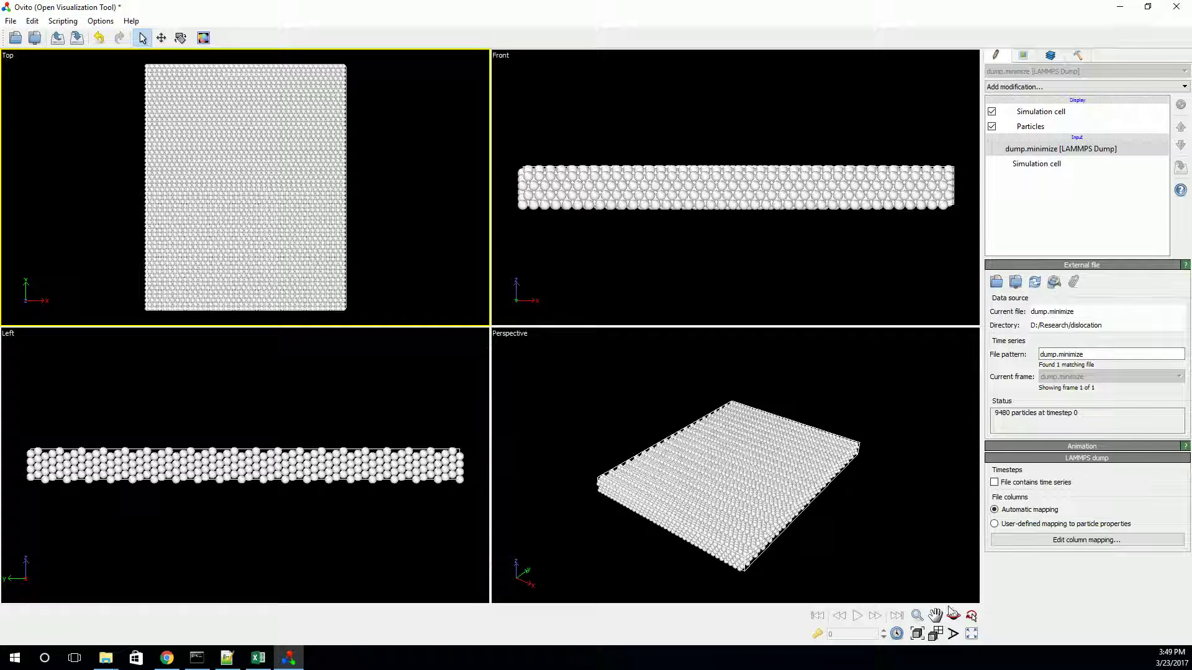
# Step: Maximize the Top viewport and add a Centrosymmetry parameter modifier with 12 neighbors
pyautogui.click(972, 634)
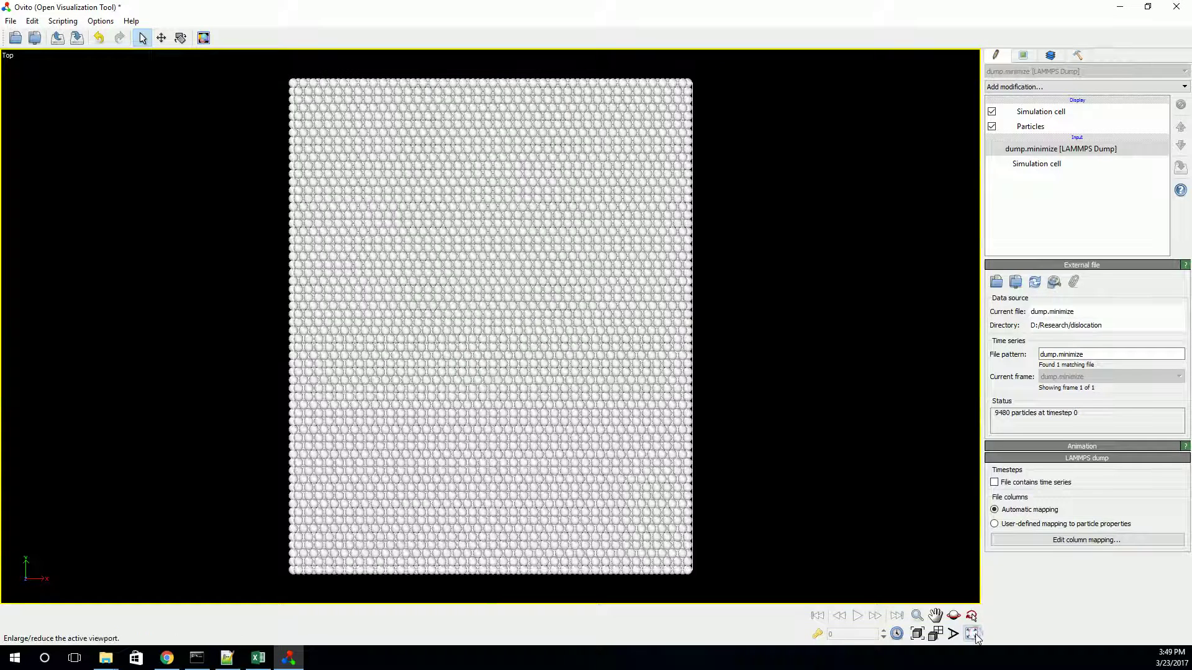
pyautogui.click(1055, 88)
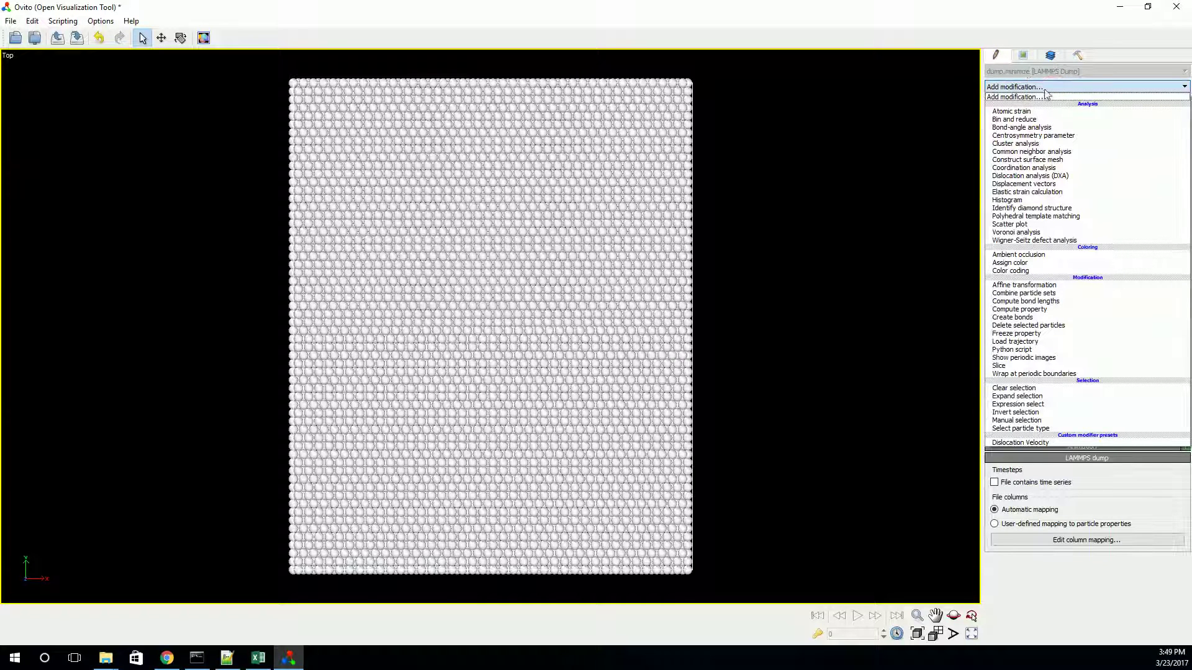
pyautogui.click(1092, 137)
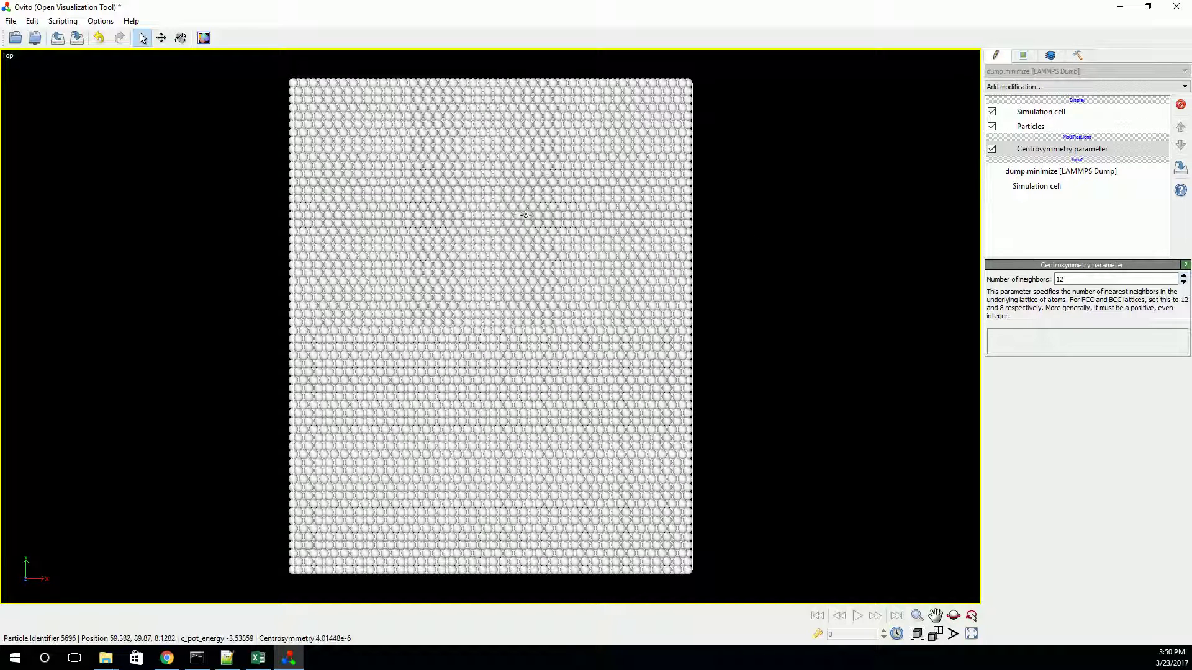
# Step: Add a Color coding modifier that uses the Centrosymmetry property
pyautogui.click(1011, 87)
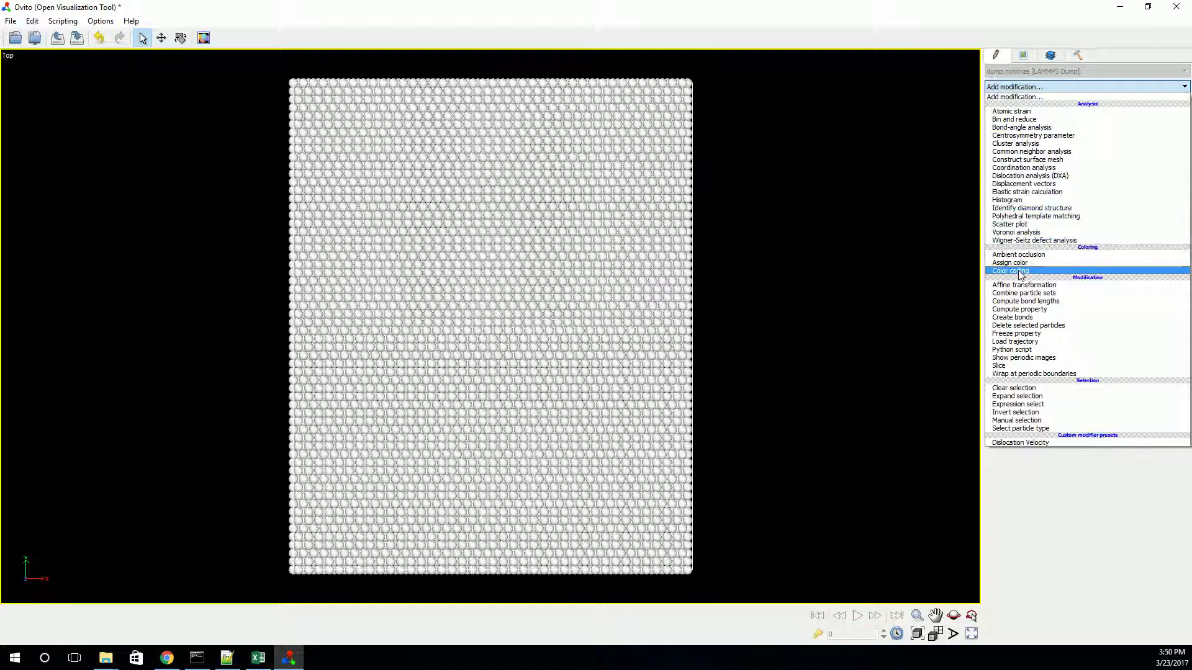
pyautogui.click(1053, 273)
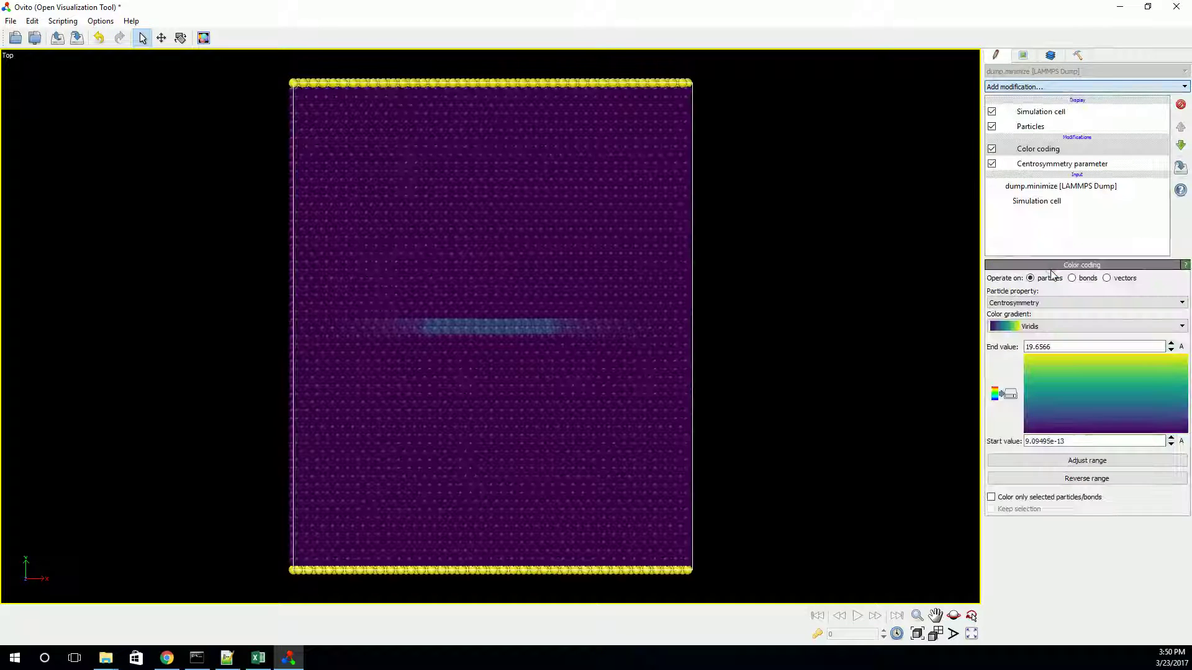
pyautogui.click(1048, 304)
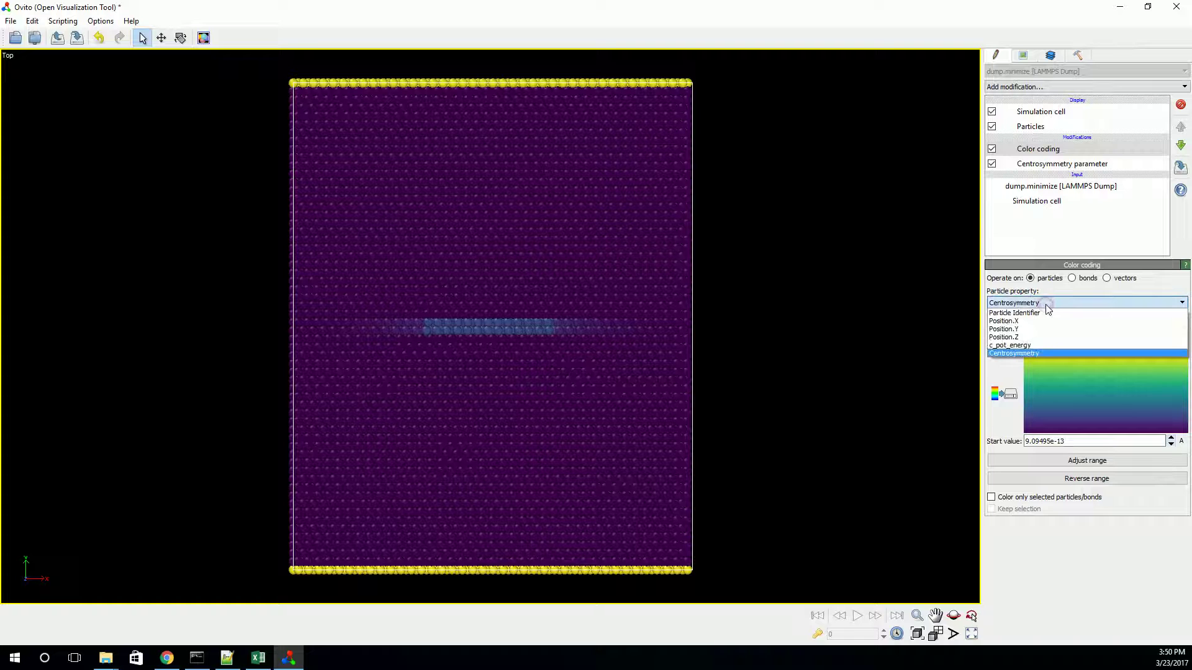
pyautogui.click(1055, 352)
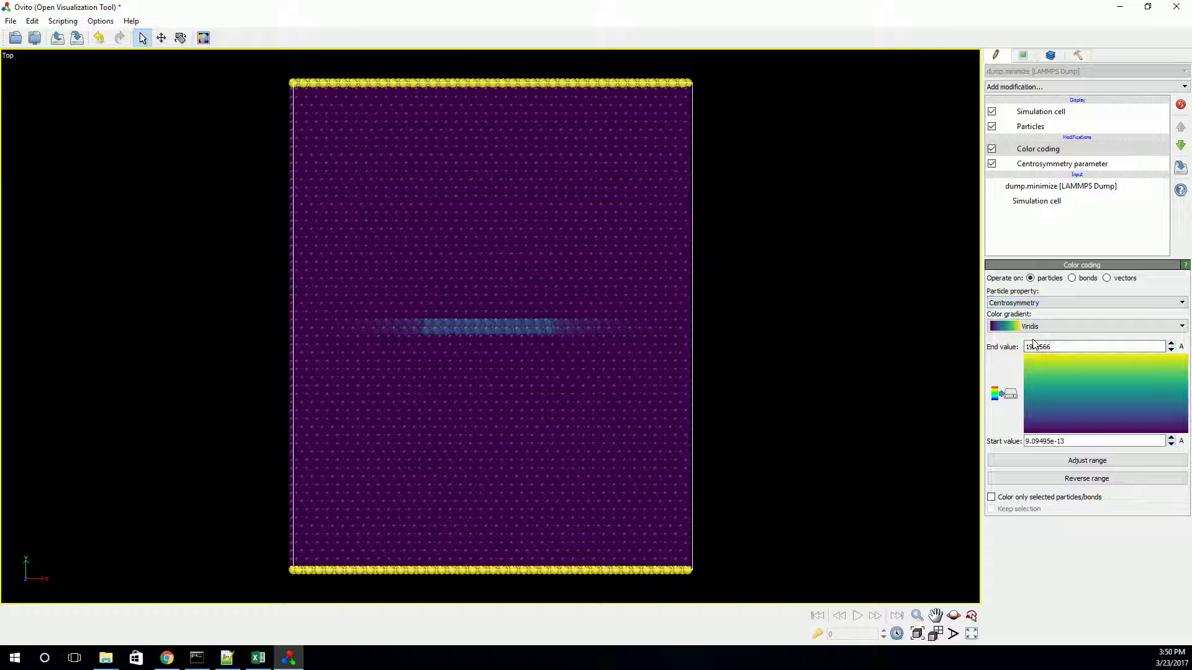
# Step: Set the colour coding range to start 0 and end 10
pyautogui.moveTo(552, 326)
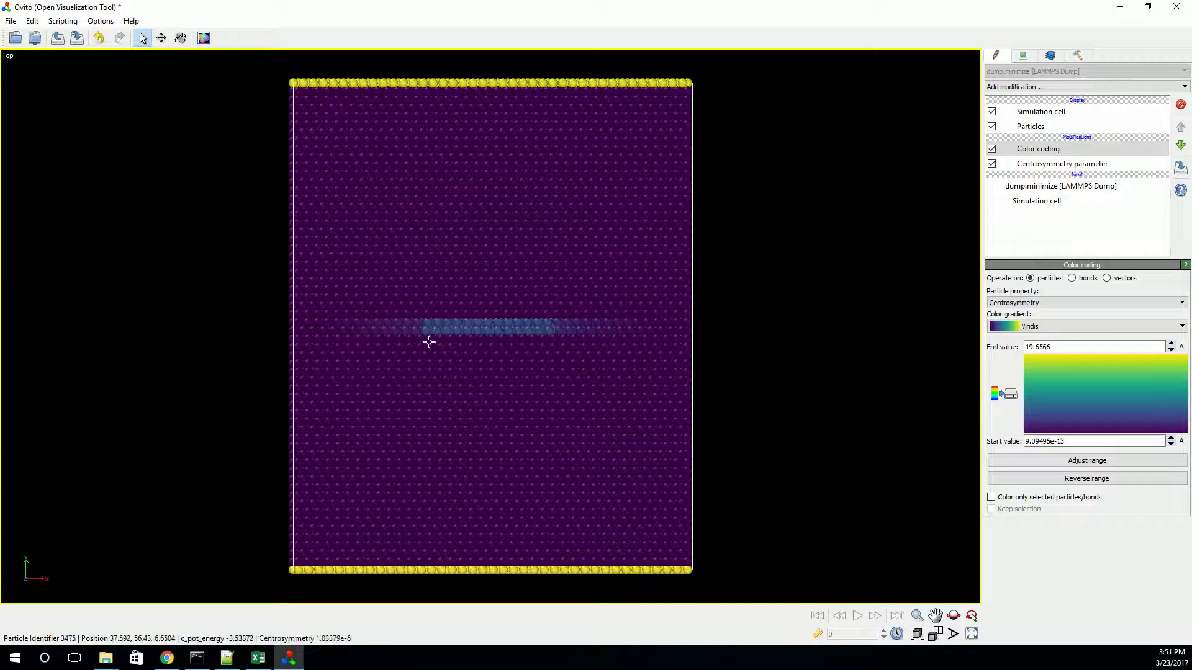
pyautogui.tripleClick(1092, 440)
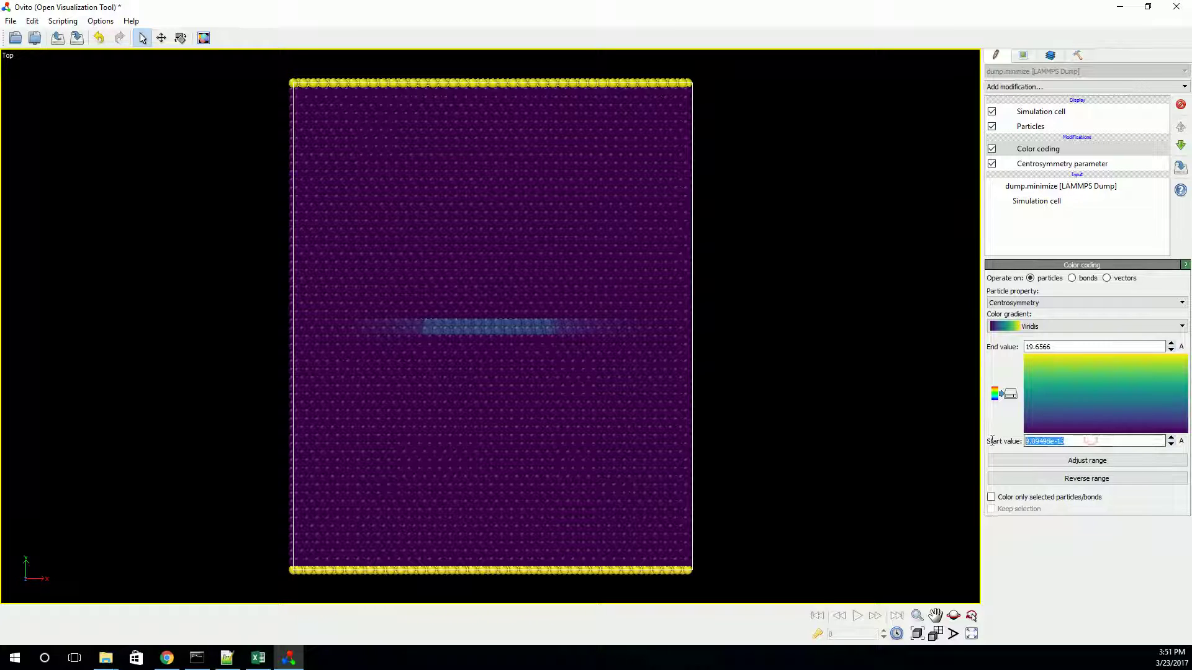
pyautogui.write('0')
pyautogui.tripleClick(1066, 347)
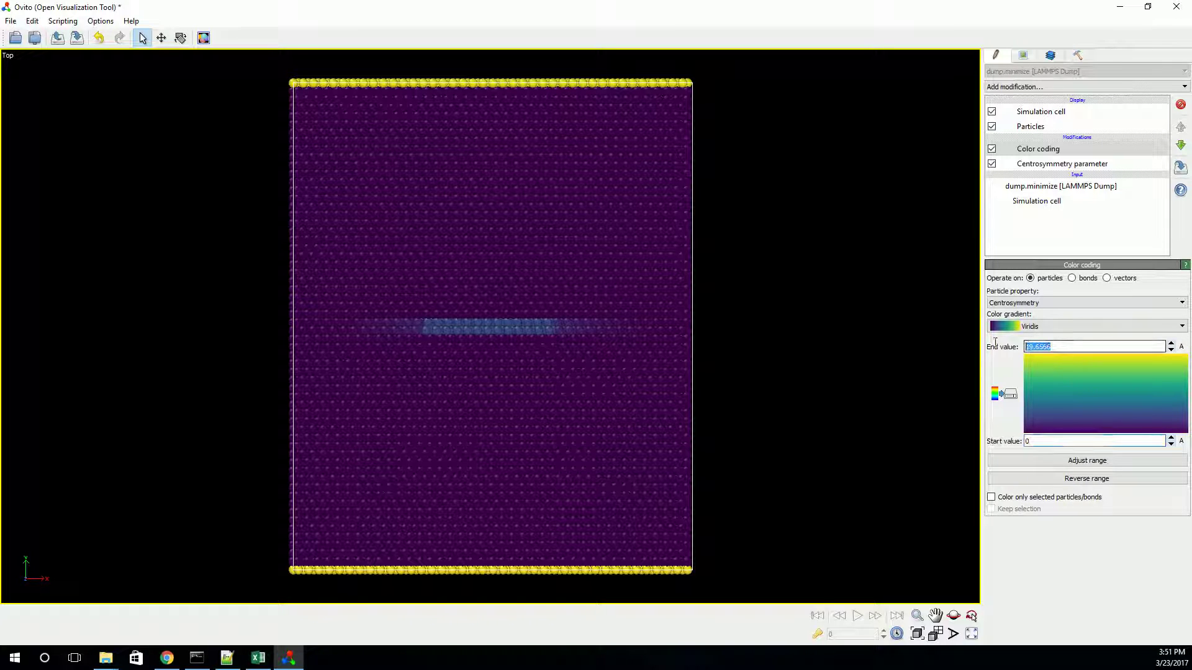
pyautogui.write('10')
pyautogui.press('Return')
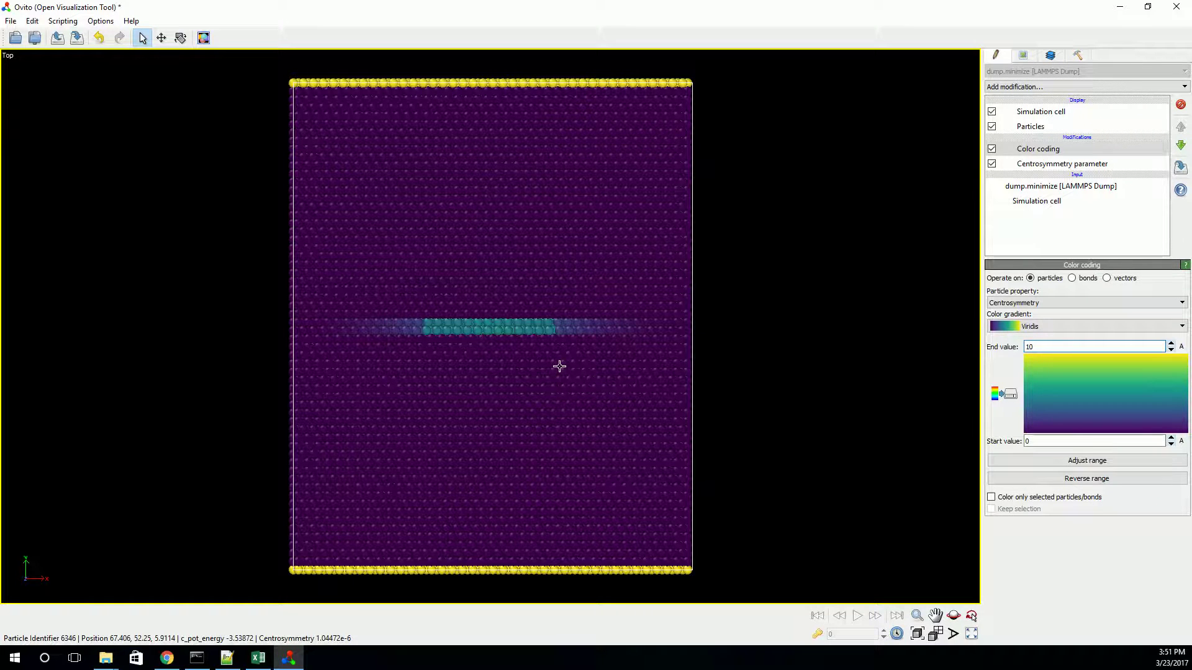
pyautogui.hotkey('ctrl', 'i')
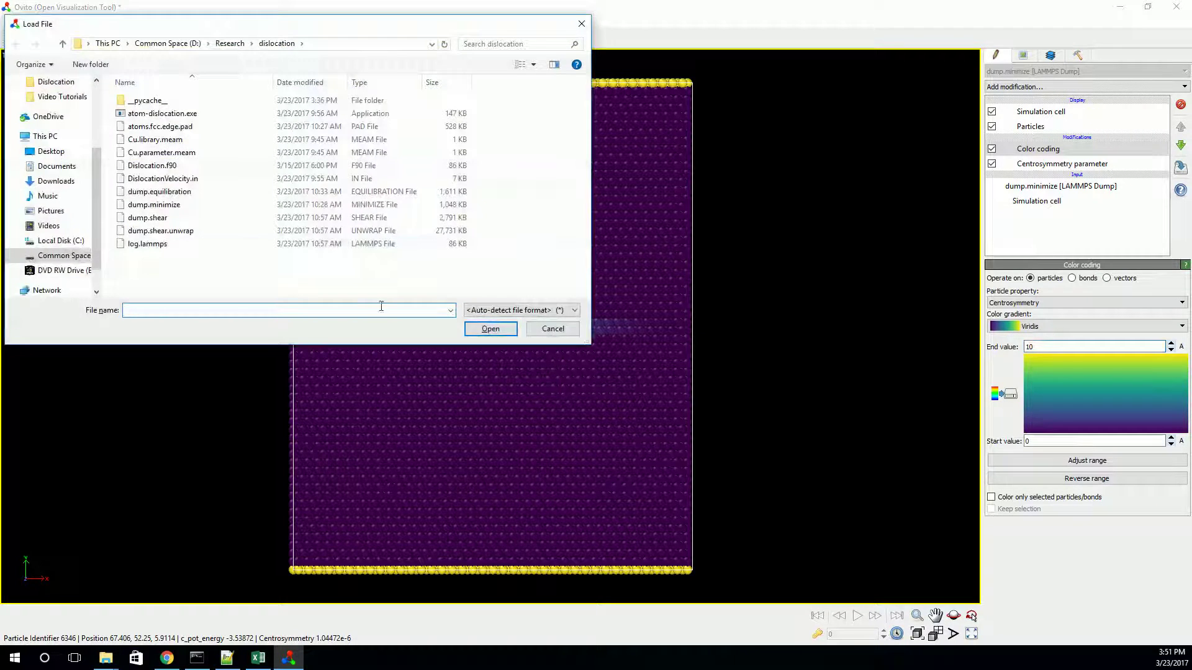
# Step: Replace the pipeline input with dump.equilibration, keeping the centrosymmetry colouring
pyautogui.click(160, 192)
pyautogui.click(493, 330)
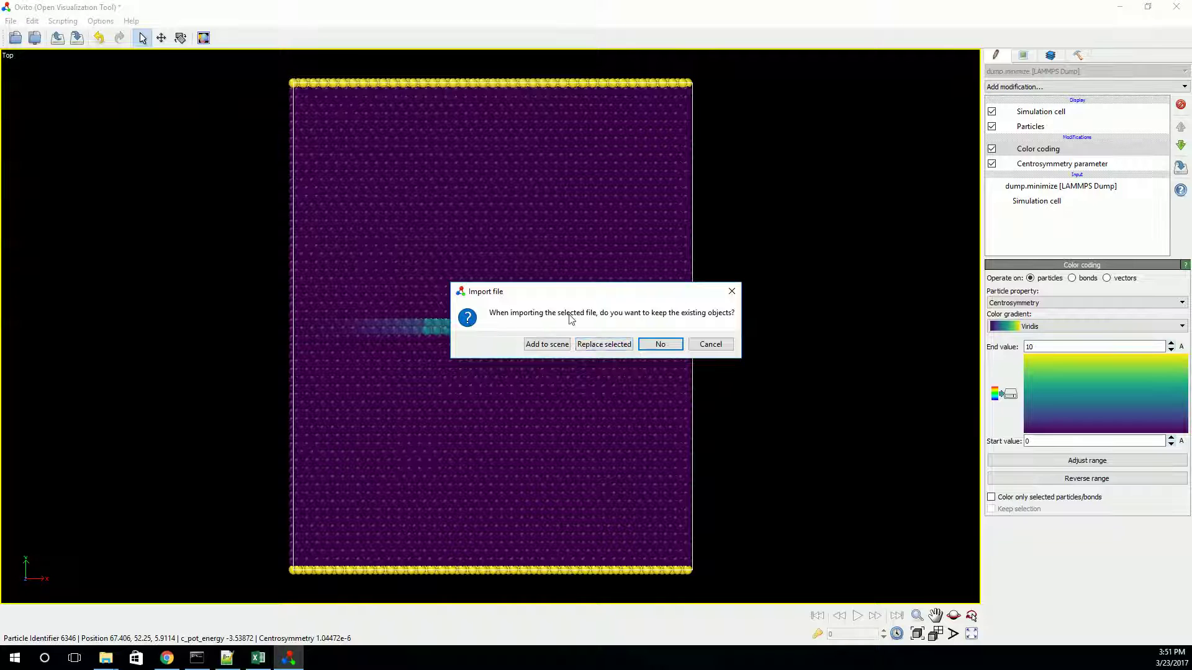
pyautogui.click(598, 348)
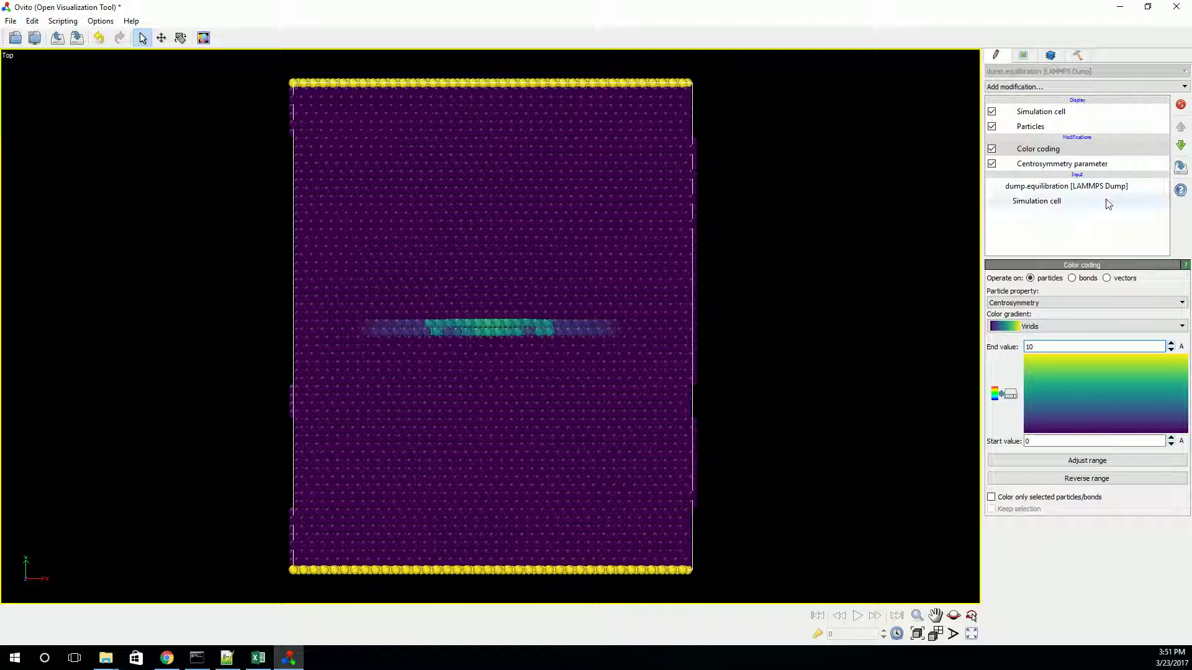
pyautogui.click(1058, 188)
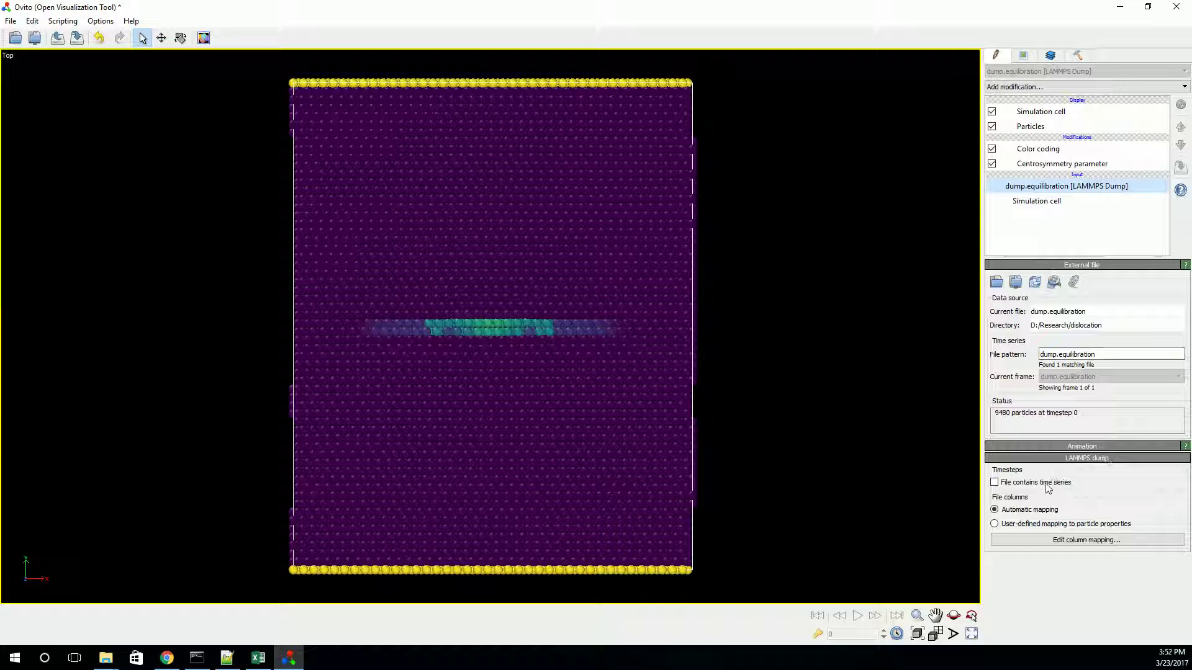
# Step: Read dump.equilibration as a time series and show frame 2 at timestep 10000
pyautogui.click(995, 483)
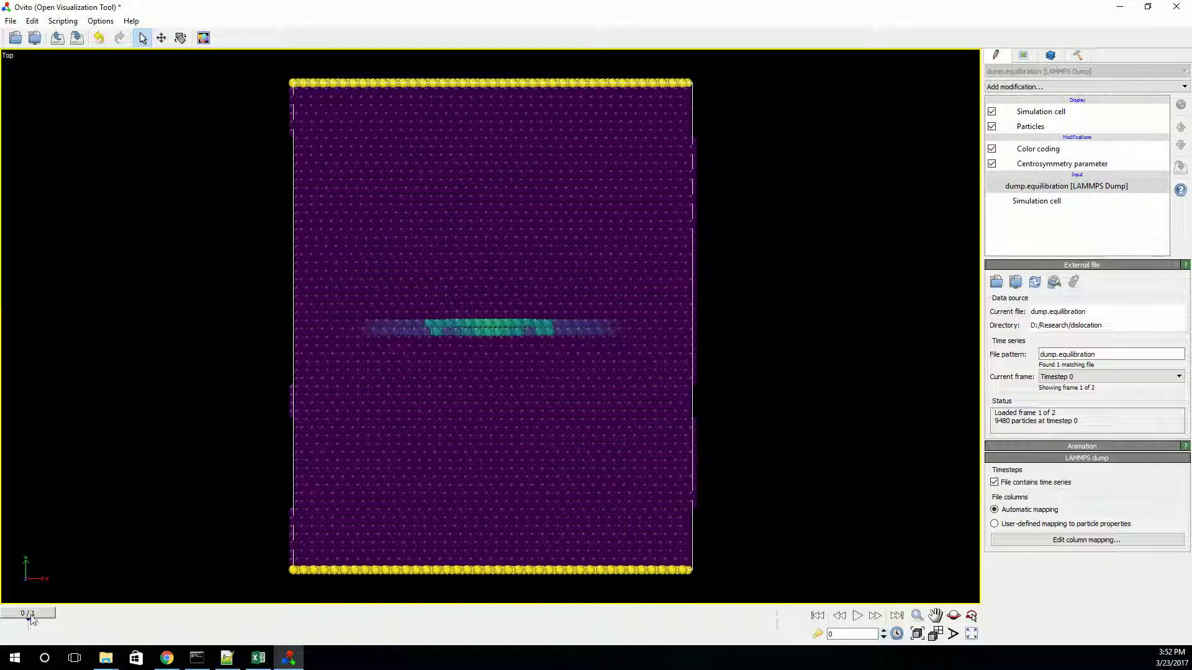
pyautogui.moveTo(30, 615); pyautogui.dragTo(851, 428)
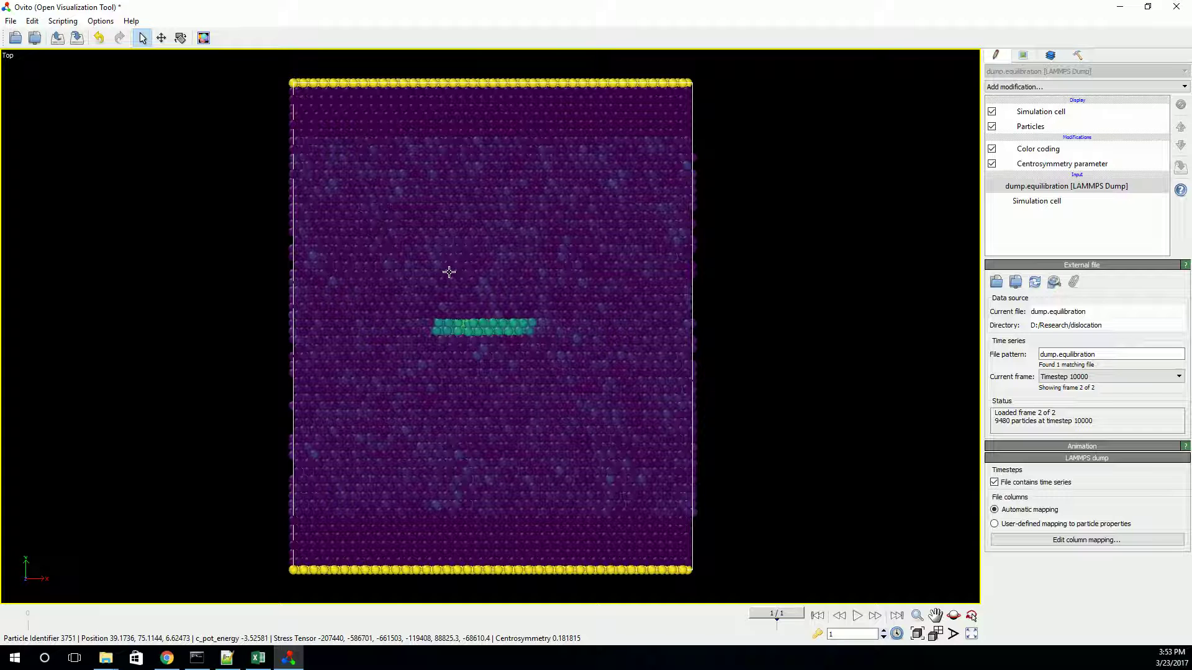
# Step: Replace the input with dump.shear.unwrap and load it as a 99-frame time series
pyautogui.hotkey('ctrl', 'i')
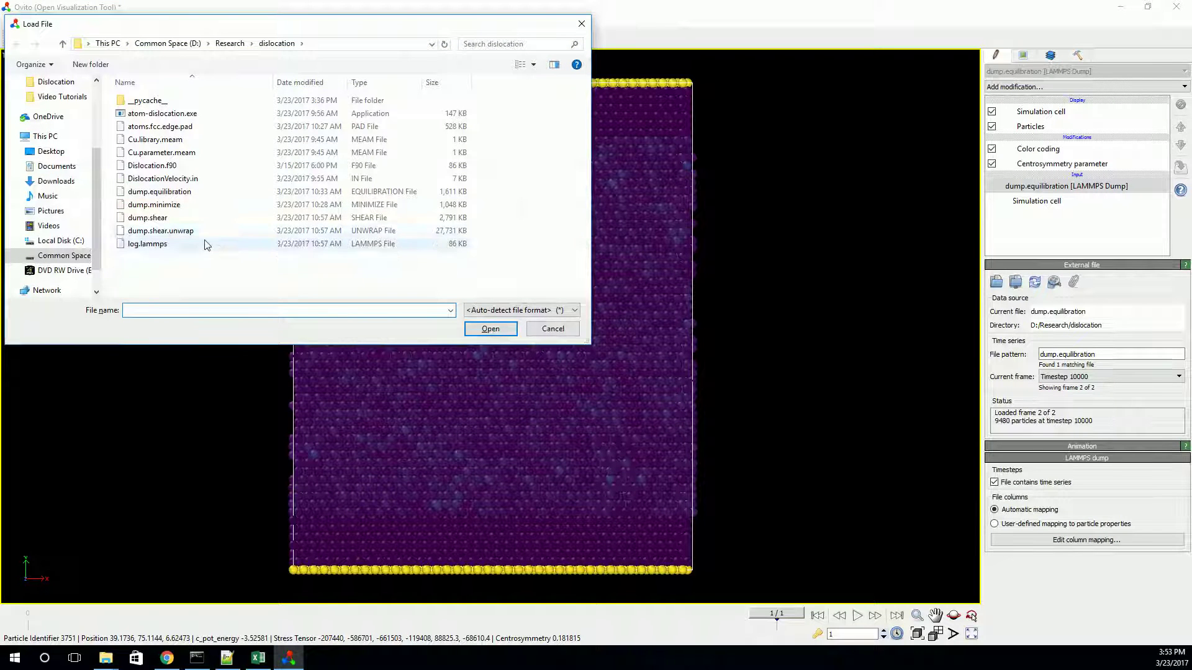
pyautogui.click(196, 235)
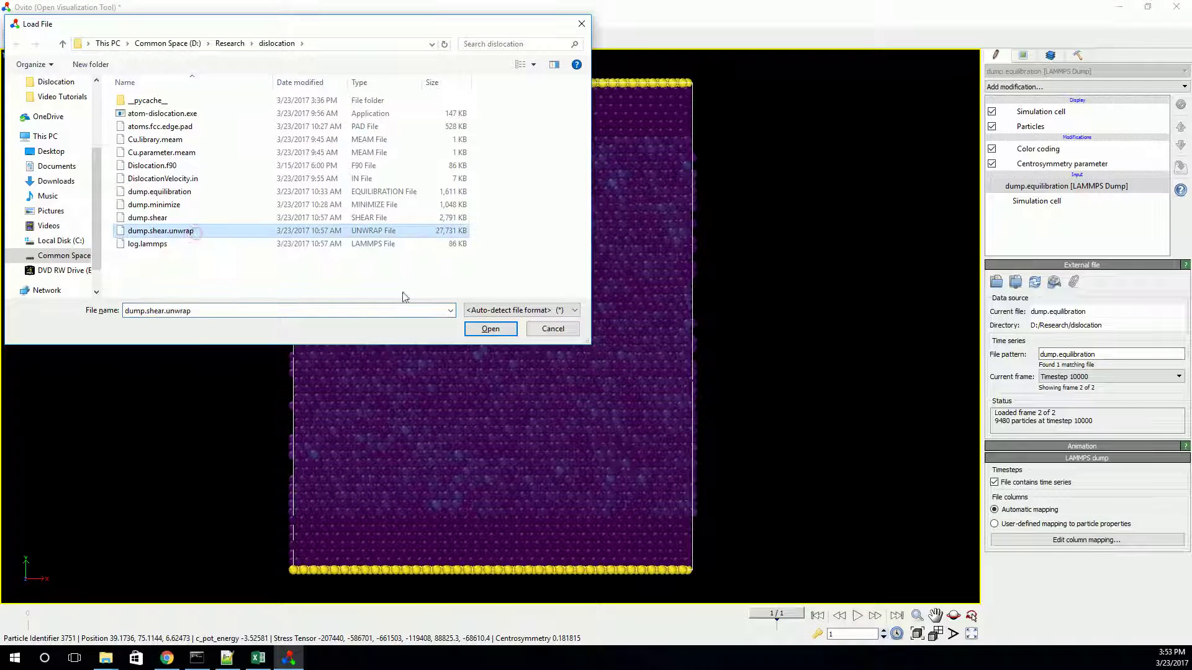
pyautogui.click(469, 332)
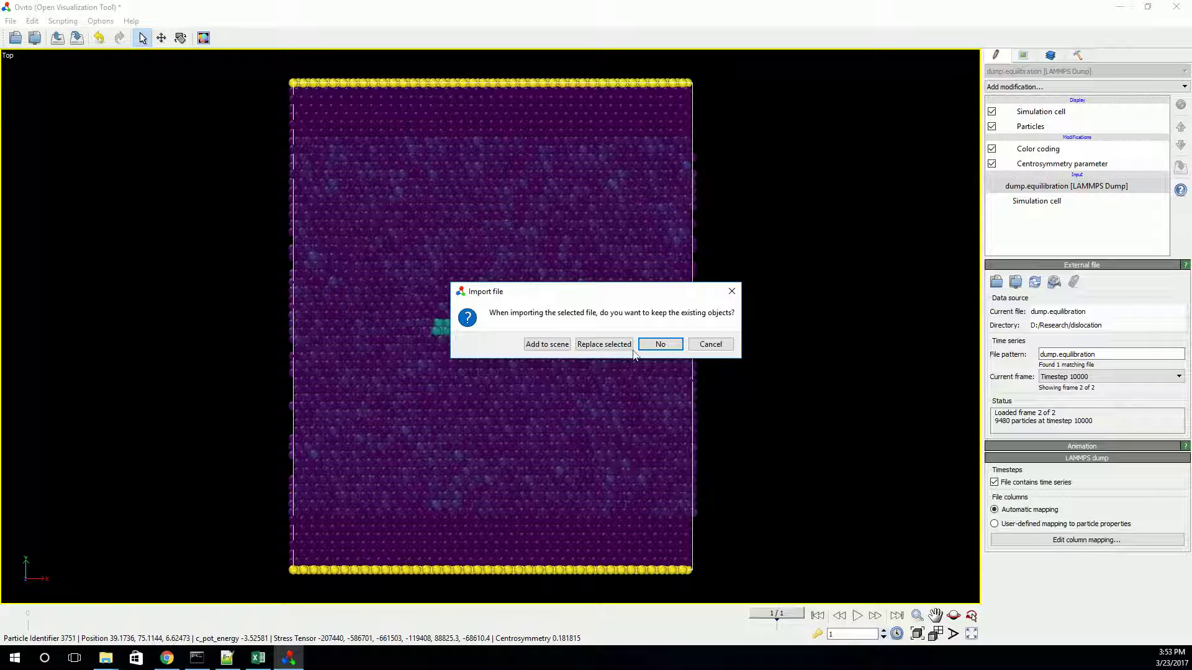
pyautogui.click(590, 345)
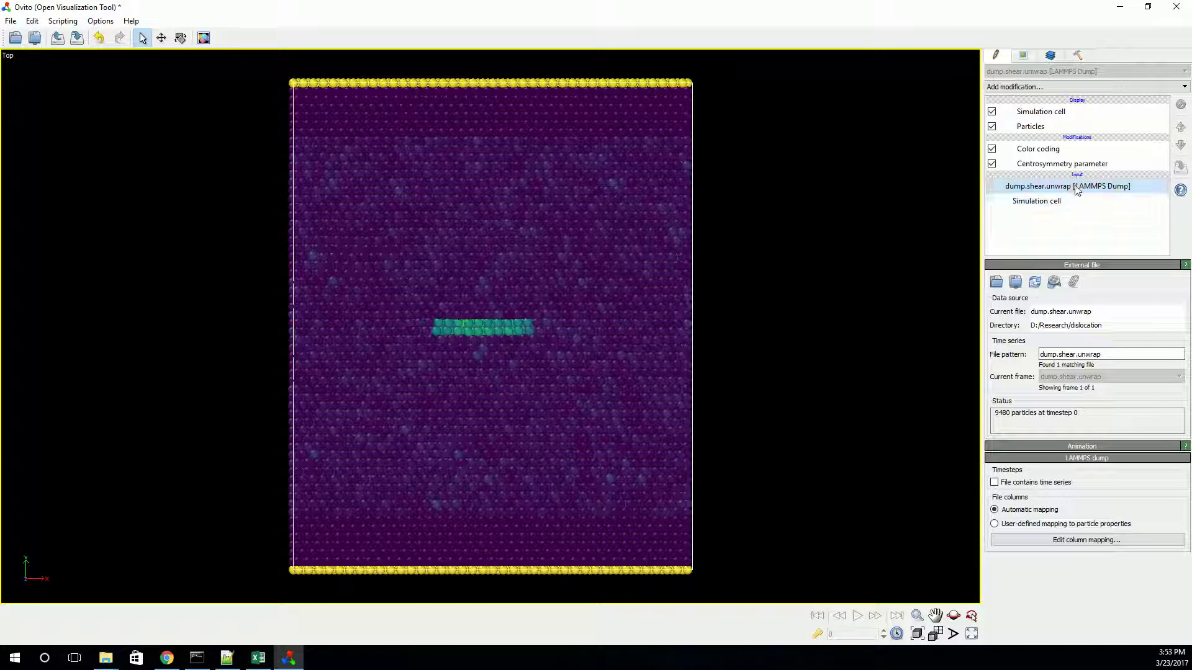
pyautogui.click(1018, 484)
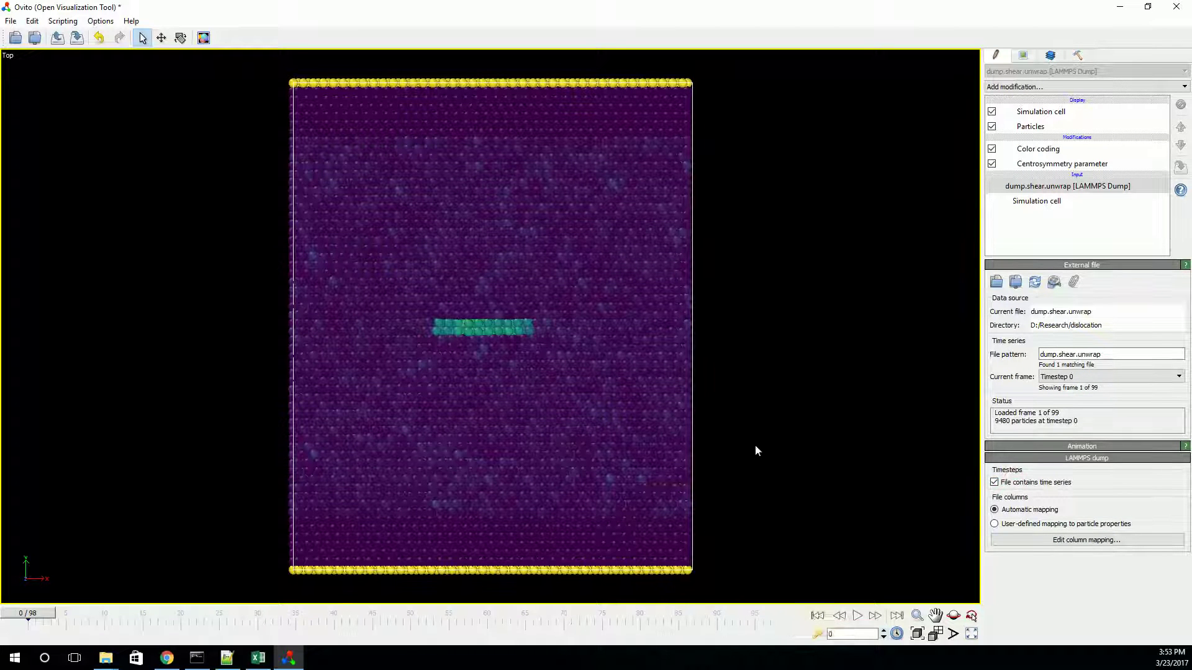
# Step: Play the shear animation, stop it, and return to the first frame
pyautogui.click(857, 616)
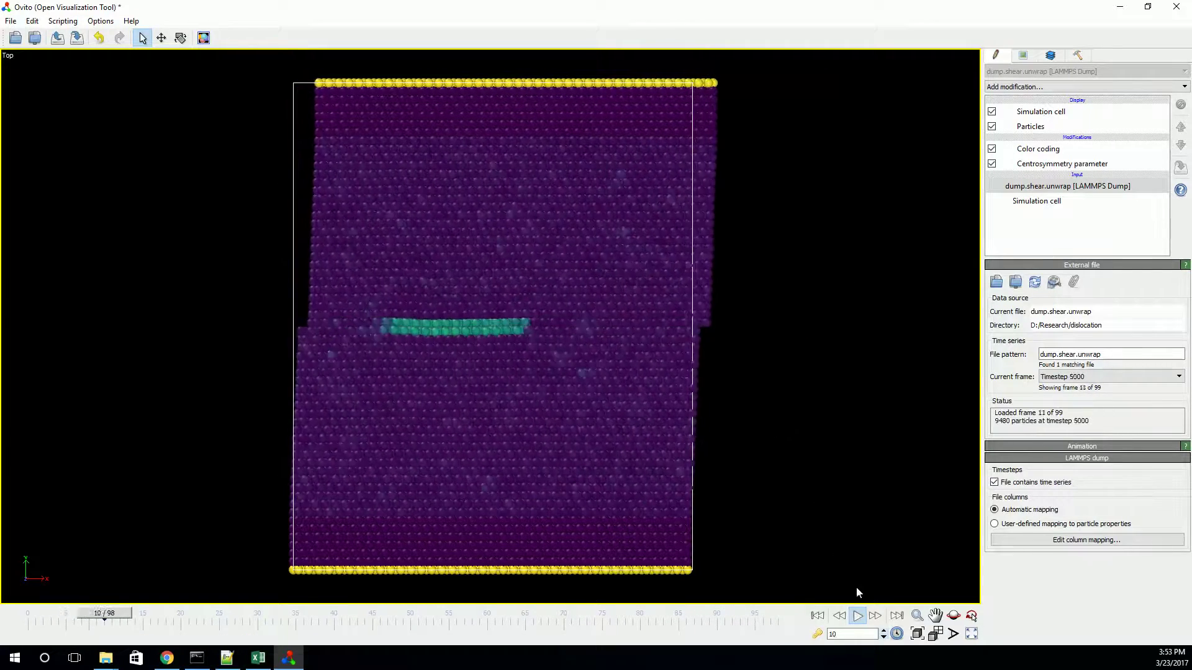
pyautogui.click(860, 616)
pyautogui.click(817, 615)
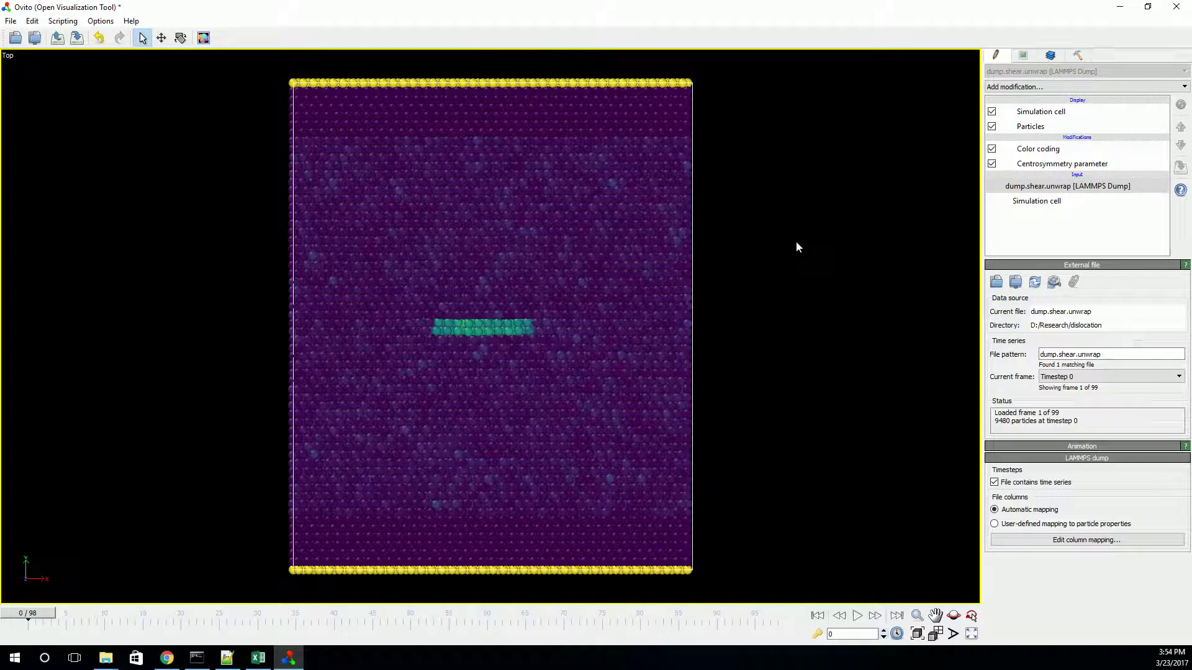
pyautogui.click(1014, 87)
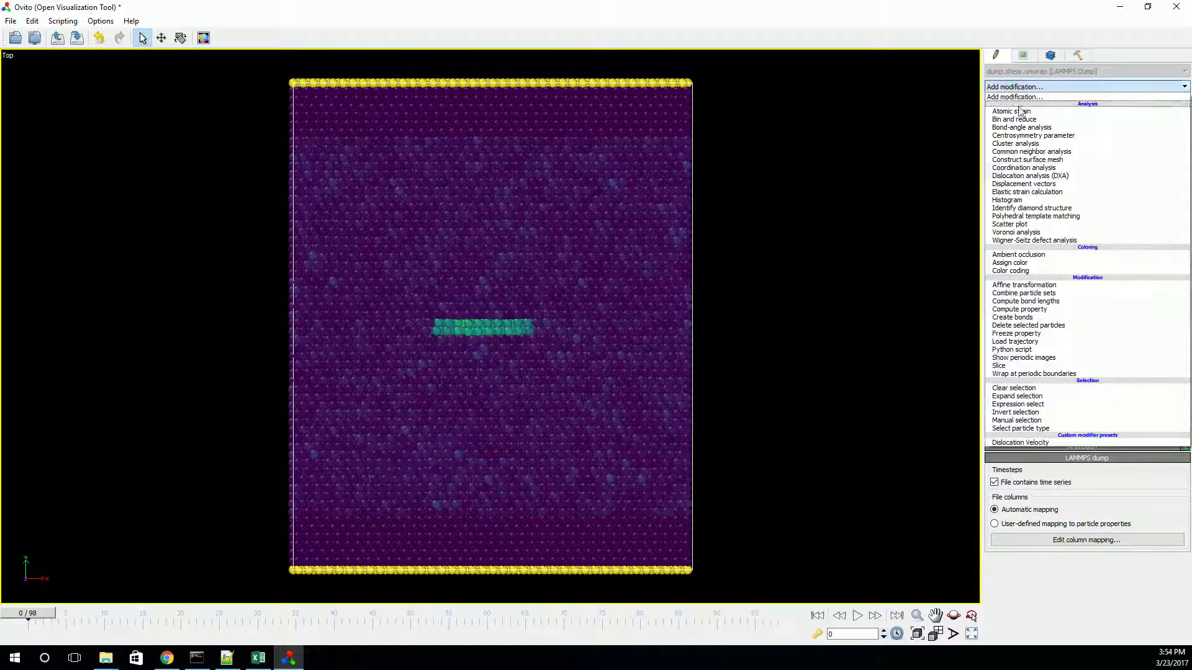
# Step: Add Polyhedral template matching with Color coding disabled, then add an Expression select modifier
pyautogui.click(1093, 218)
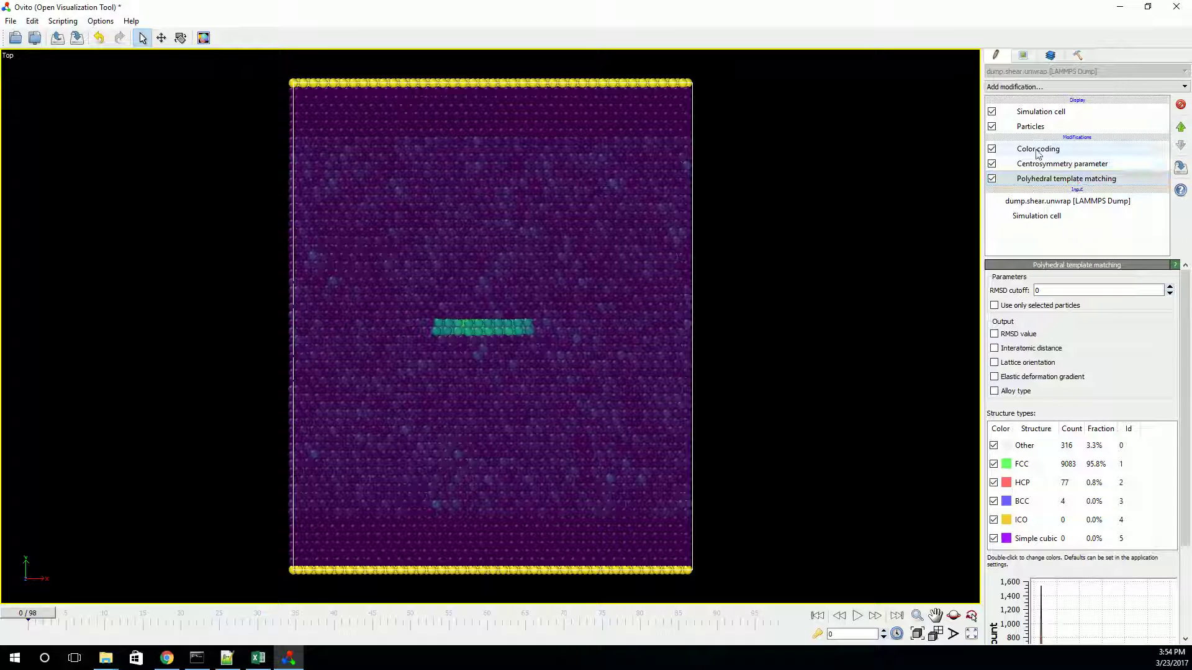
pyautogui.click(992, 149)
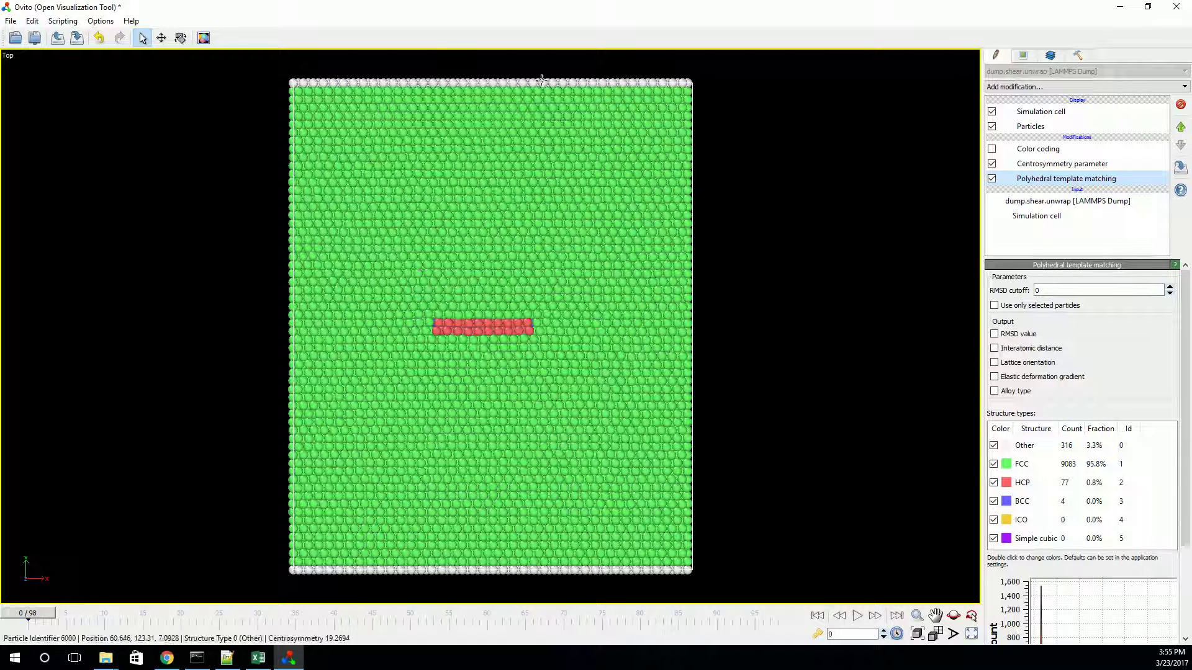
pyautogui.click(1029, 91)
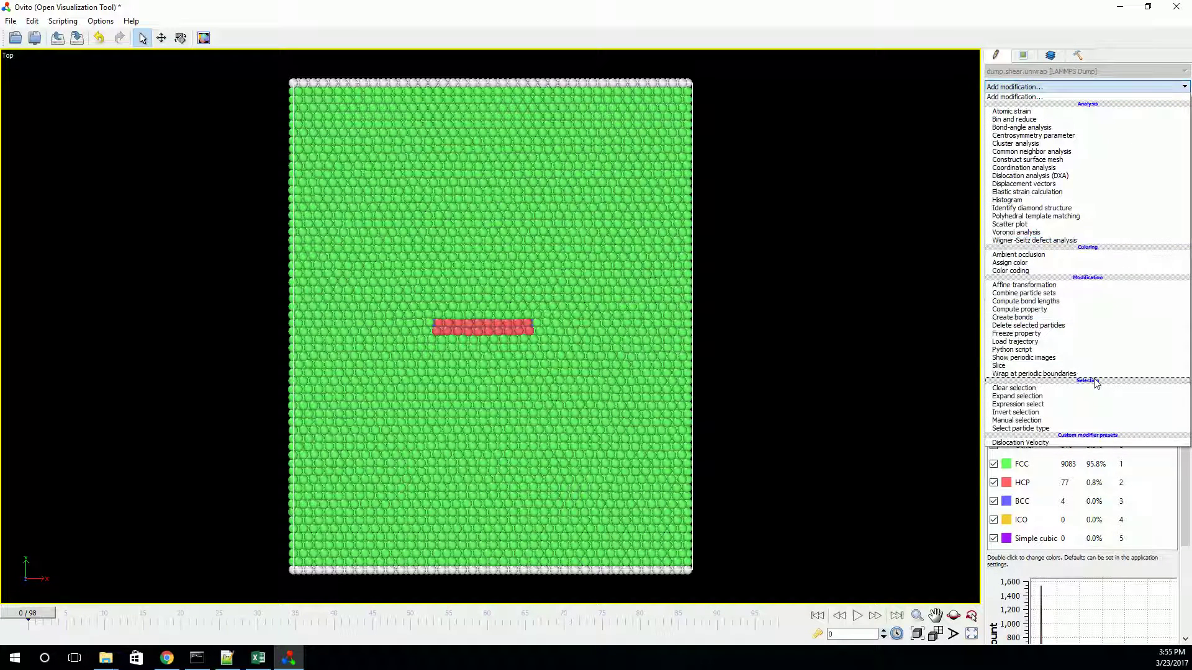
pyautogui.click(1052, 407)
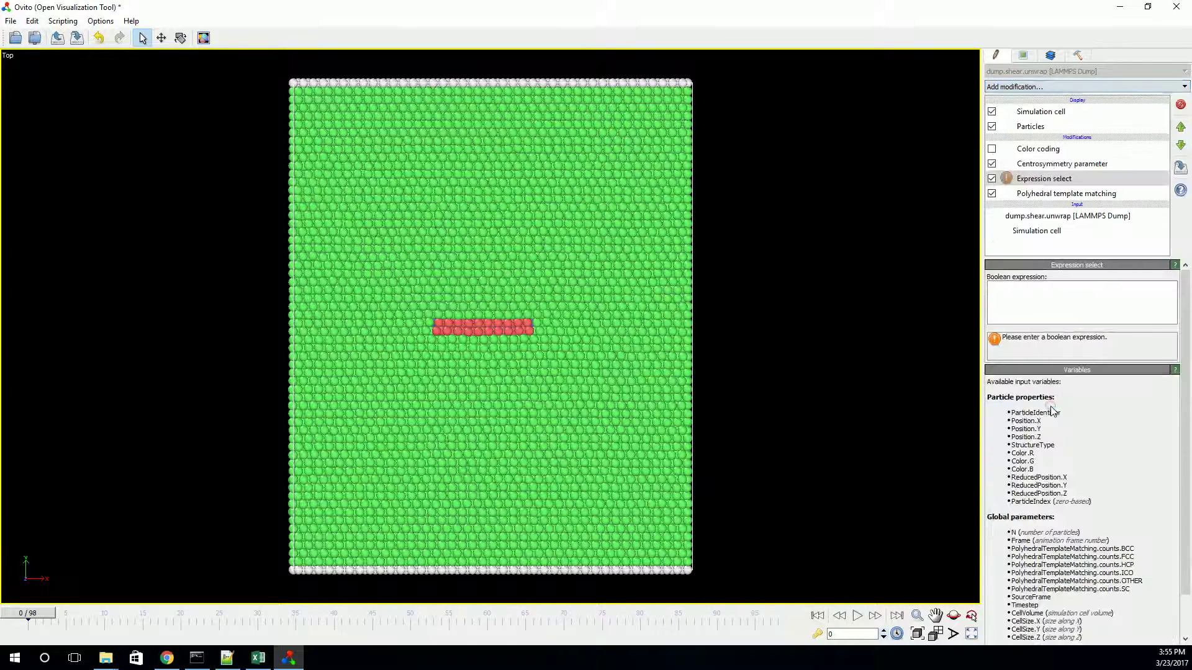
# Step: Select FCC atoms with the expression StructureType == 1, checking FCC's Id in the PTM table
pyautogui.click(1065, 306)
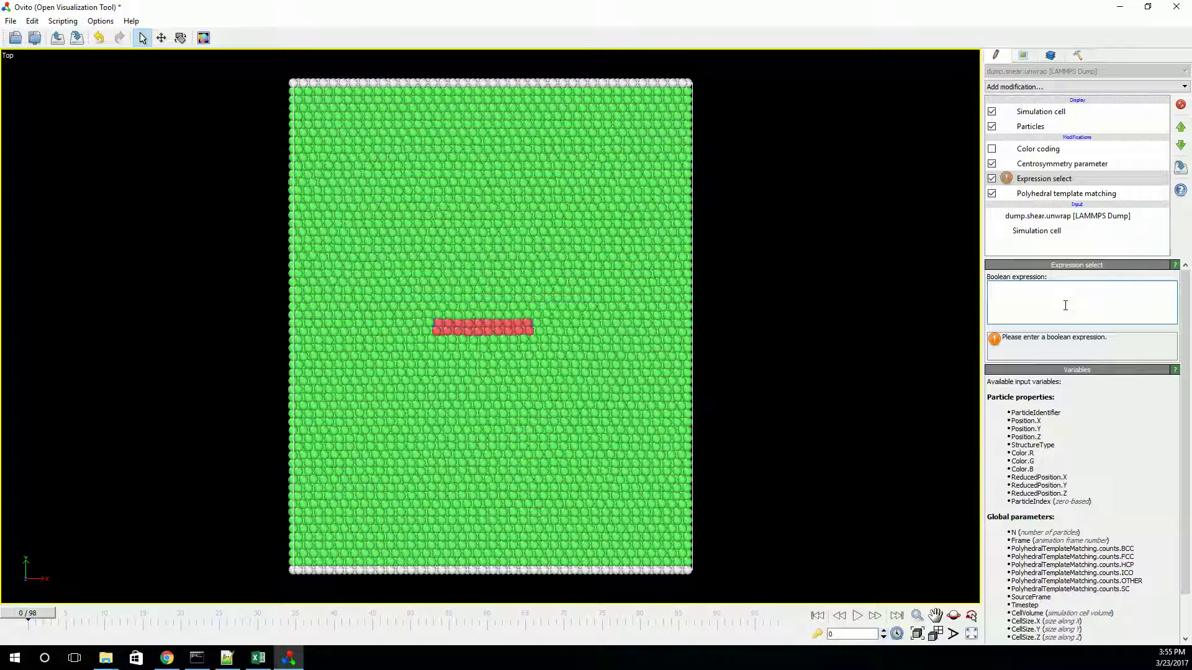
pyautogui.write('S')
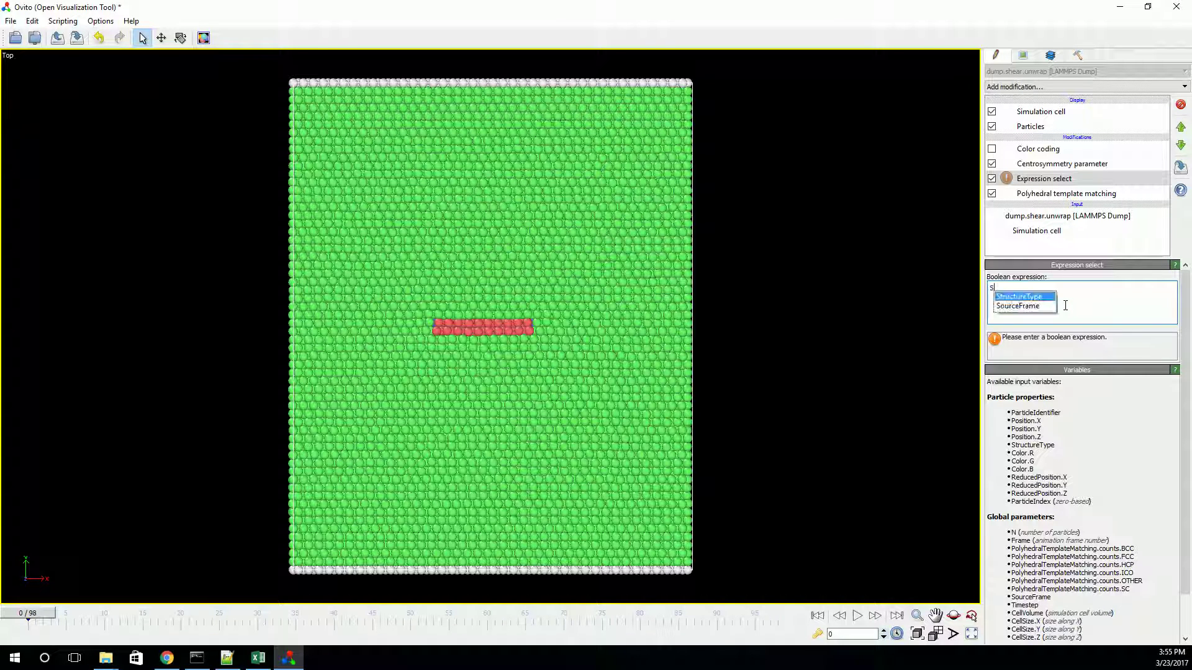
pyautogui.press('Return')
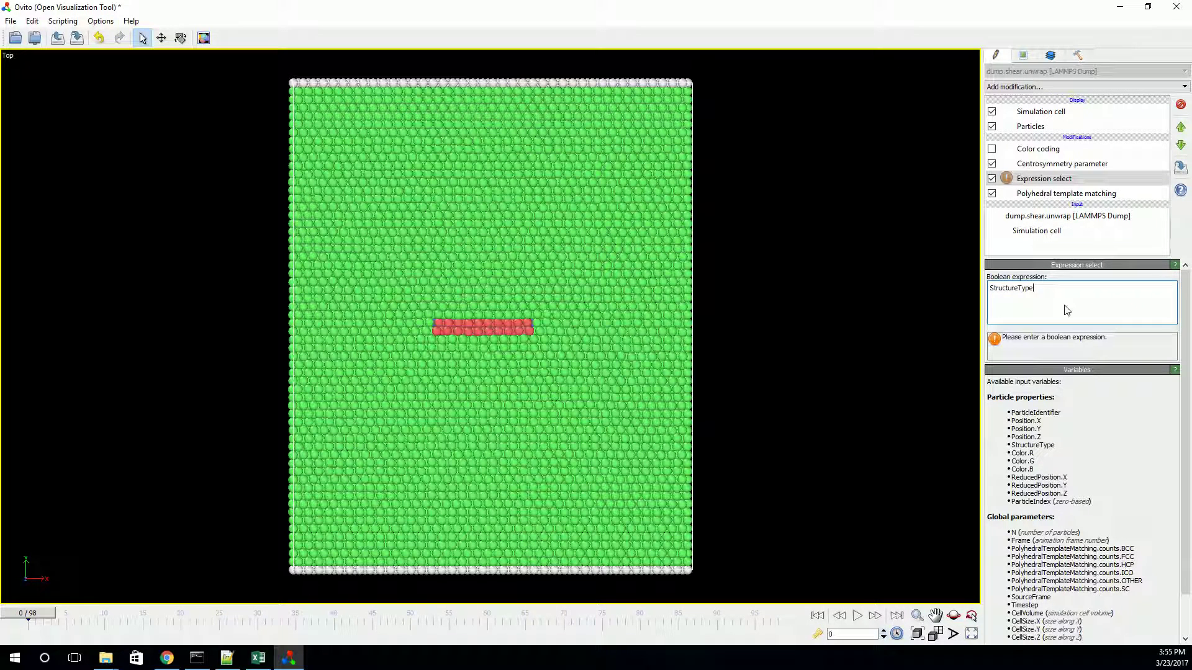
pyautogui.write('== 1')
pyautogui.press('Return')
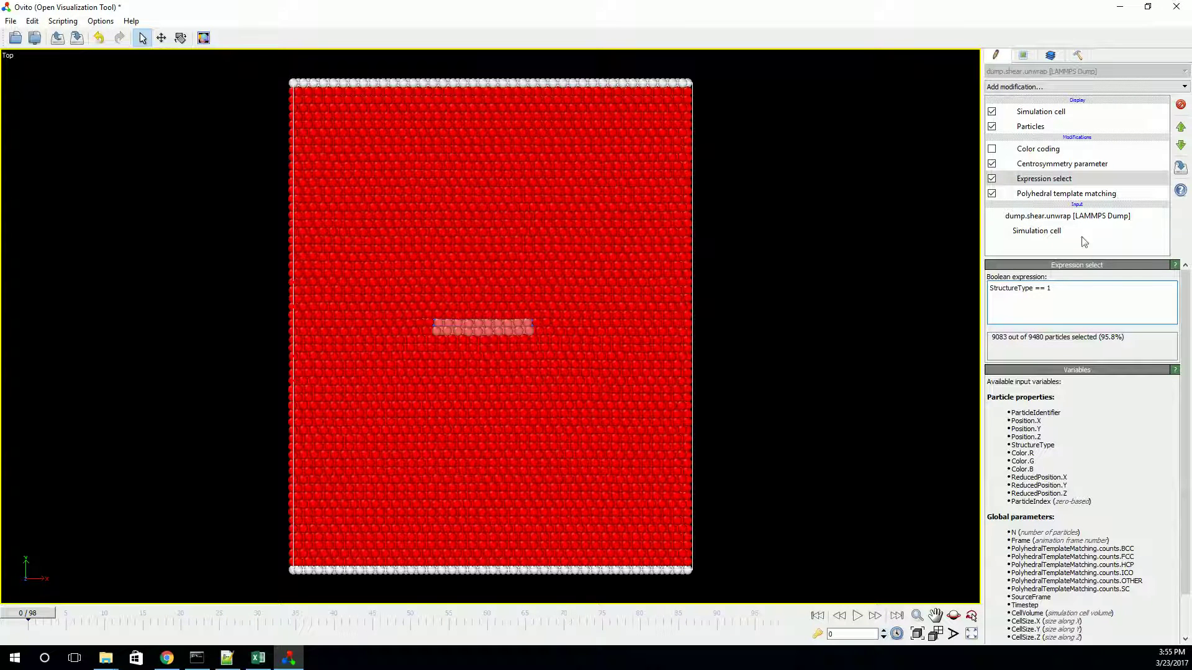
pyautogui.click(1032, 196)
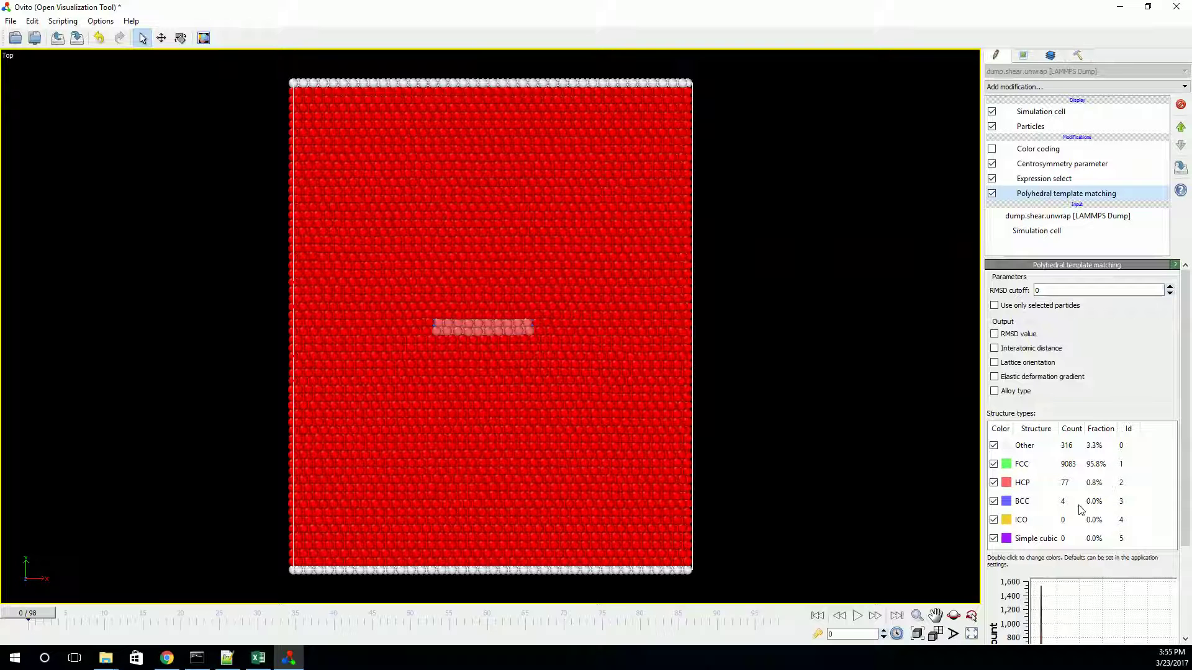
pyautogui.click(1054, 181)
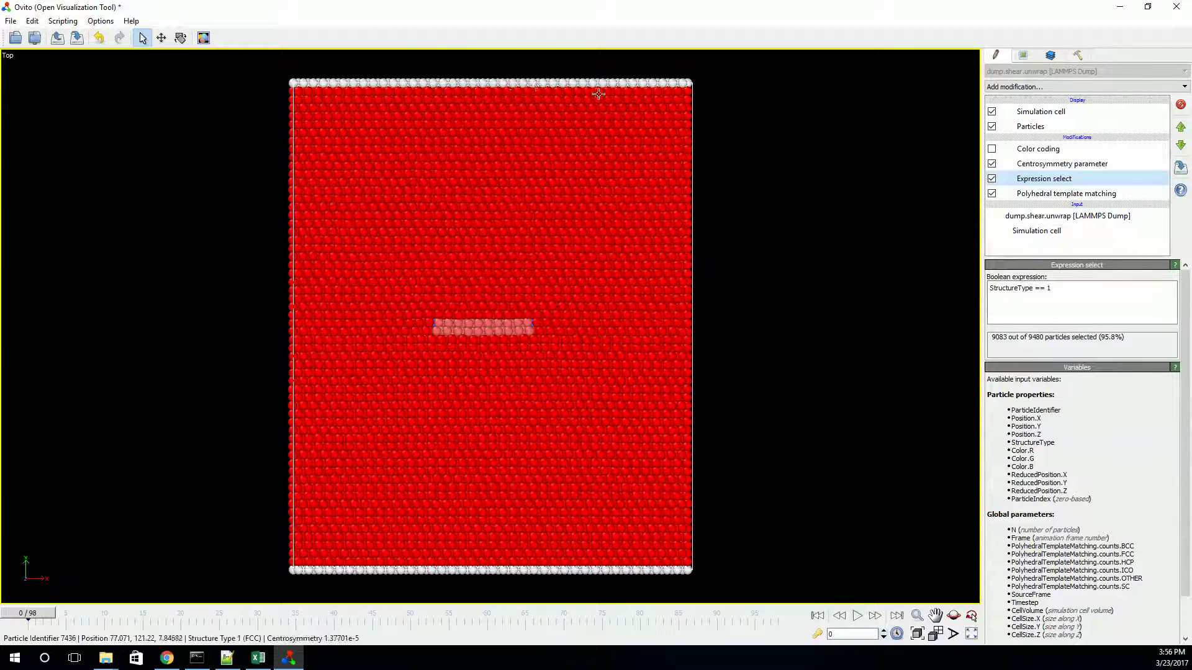
# Step: Add '|| Position.Y > 100' to the selection expression to also select the top rows
pyautogui.click(1074, 297)
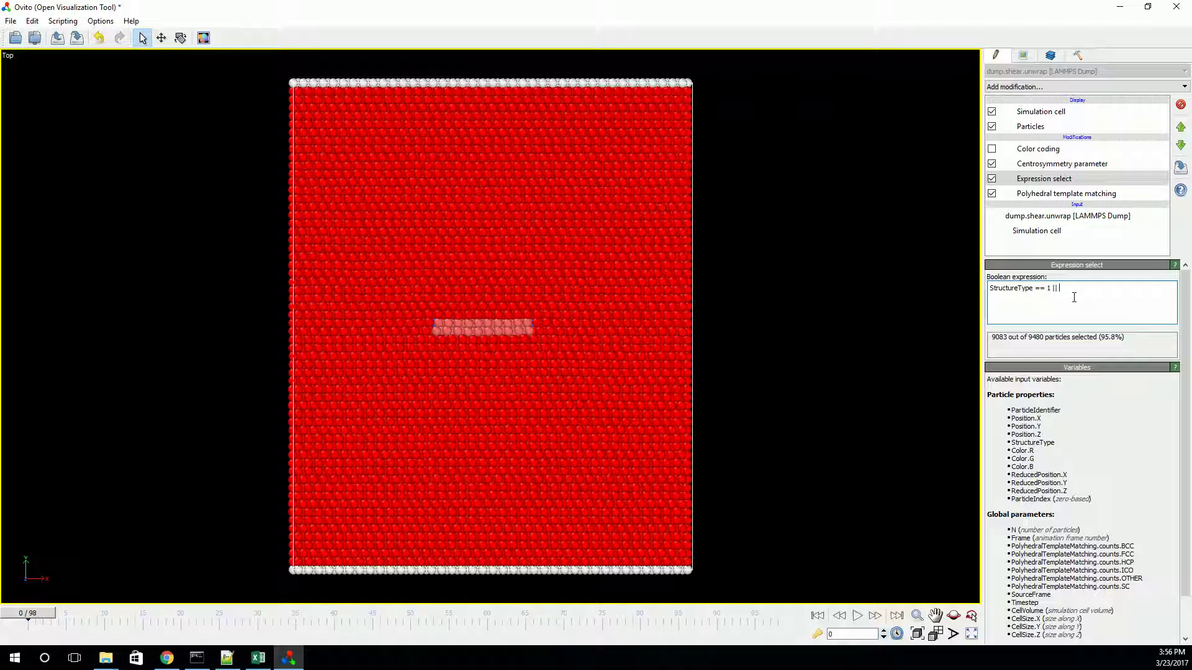
pyautogui.write('Po')
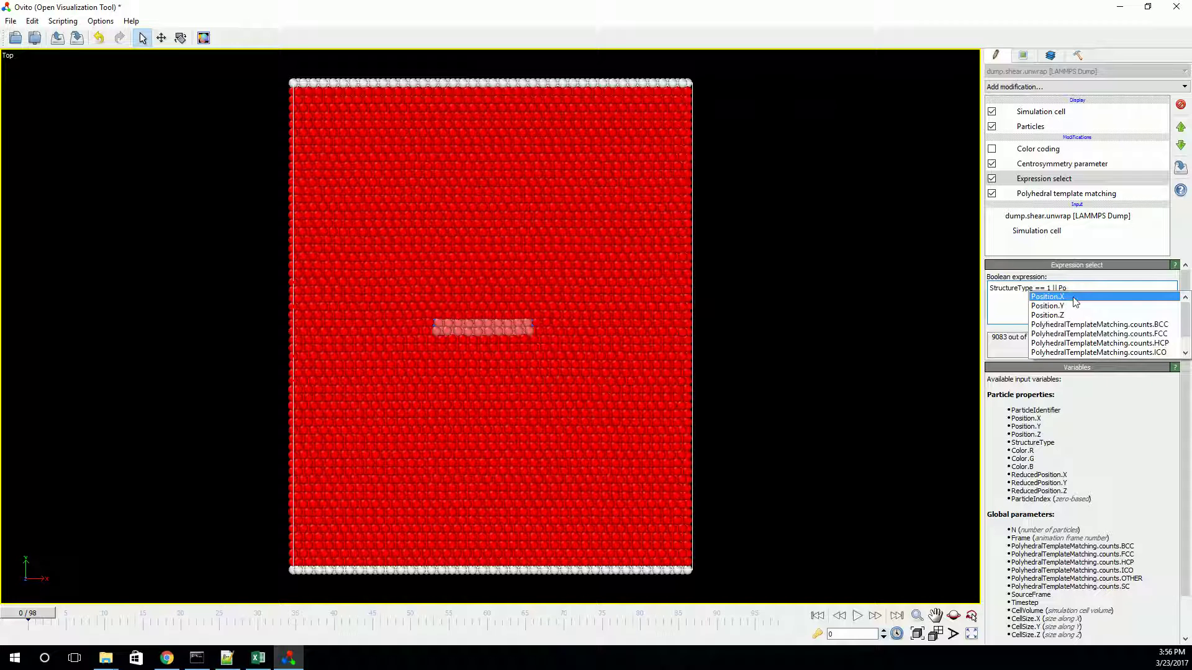
pyautogui.press('Down')
pyautogui.press('Return')
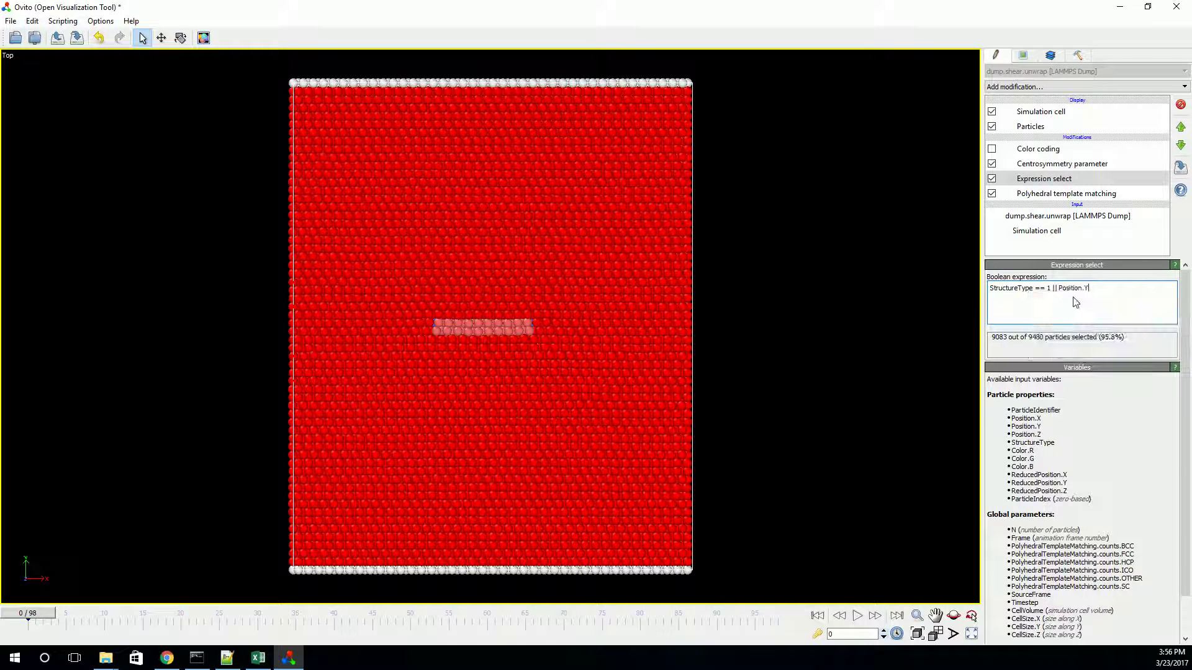
pyautogui.write('>')
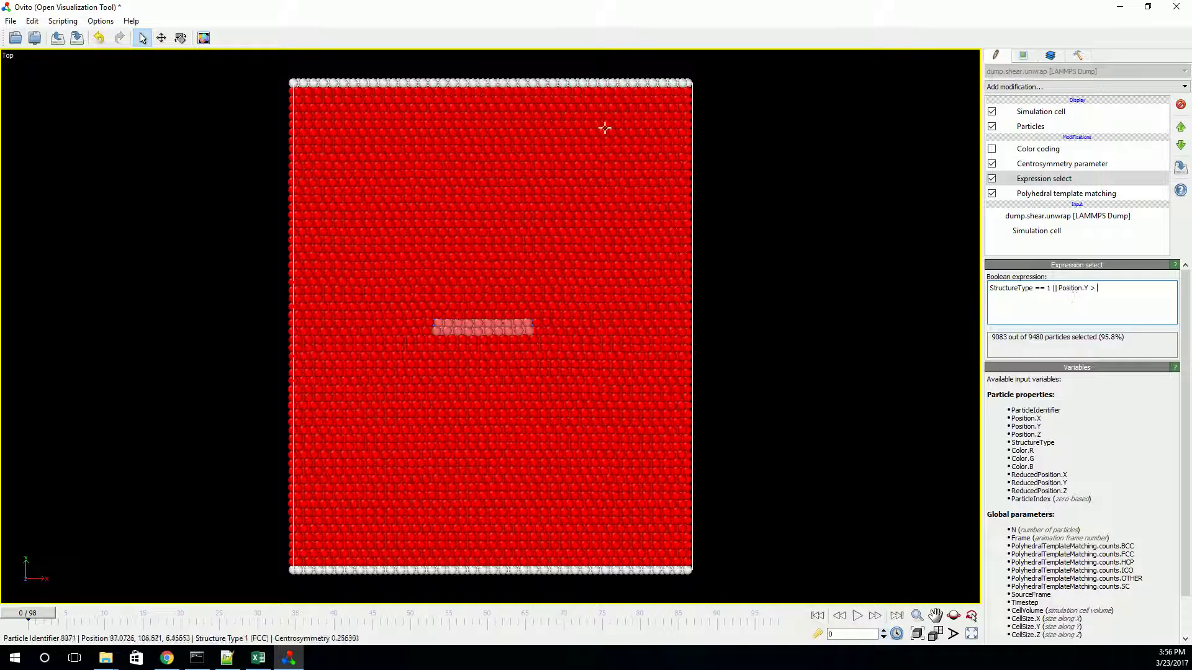
pyautogui.moveTo(579, 140)
pyautogui.write('100')
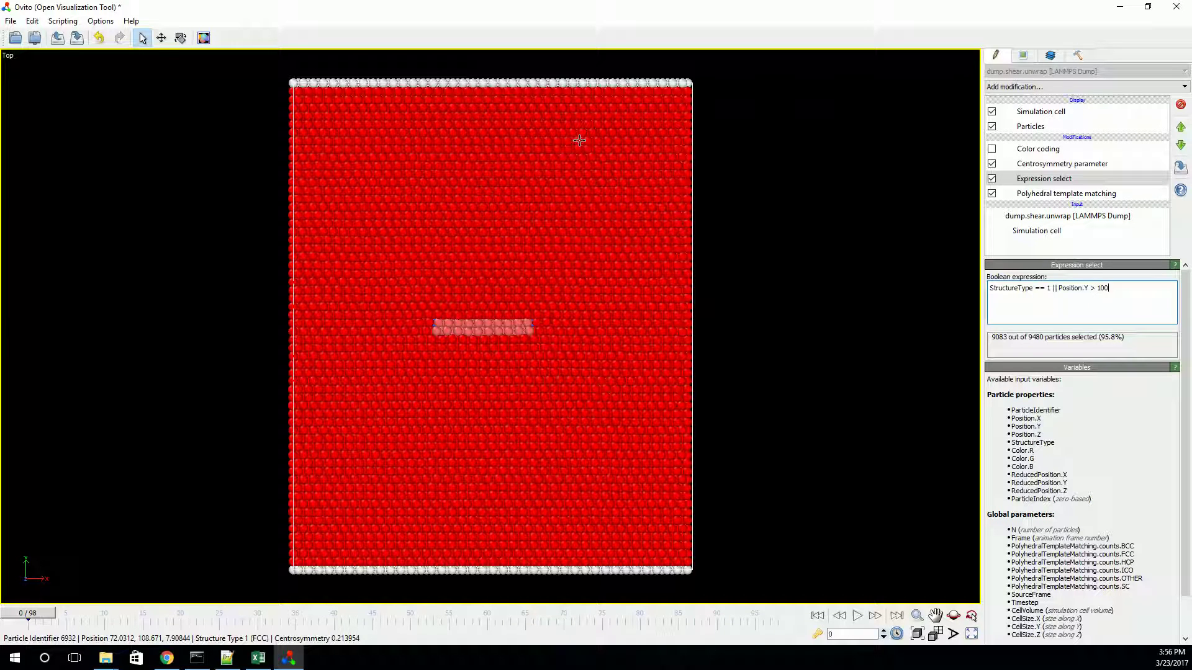
pyautogui.press('Return')
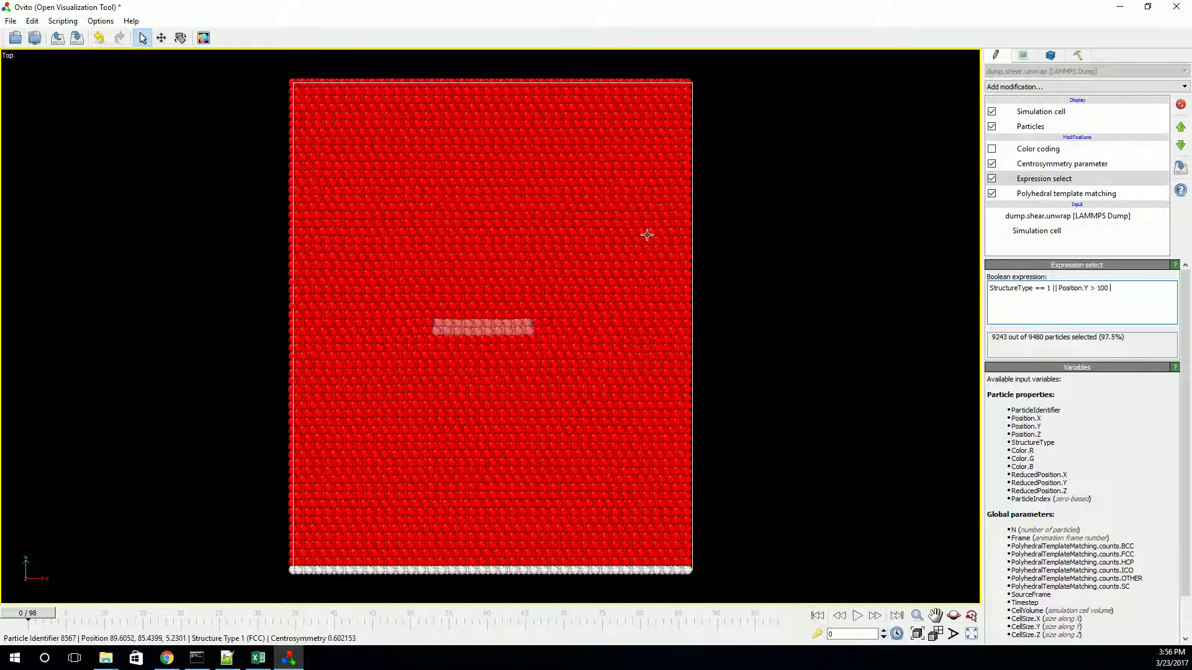
# Step: Append '|| Position.Y < 15' so 9399 of 9480 particles are selected
pyautogui.write('|| Position.Y')
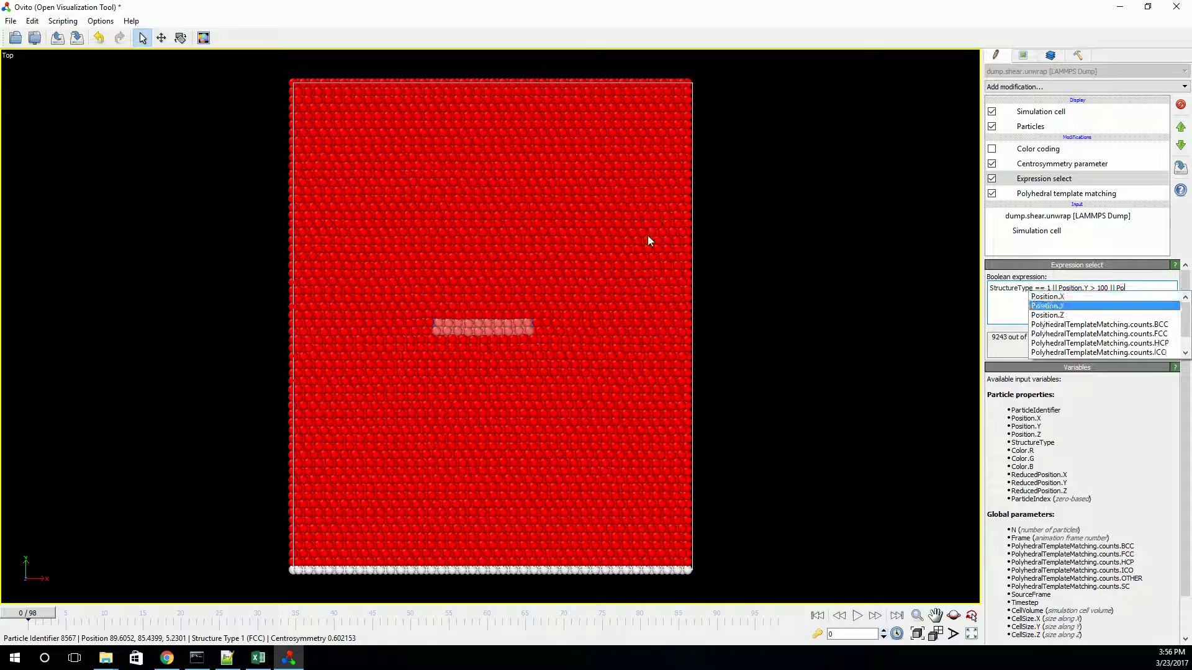
pyautogui.write(' < ')
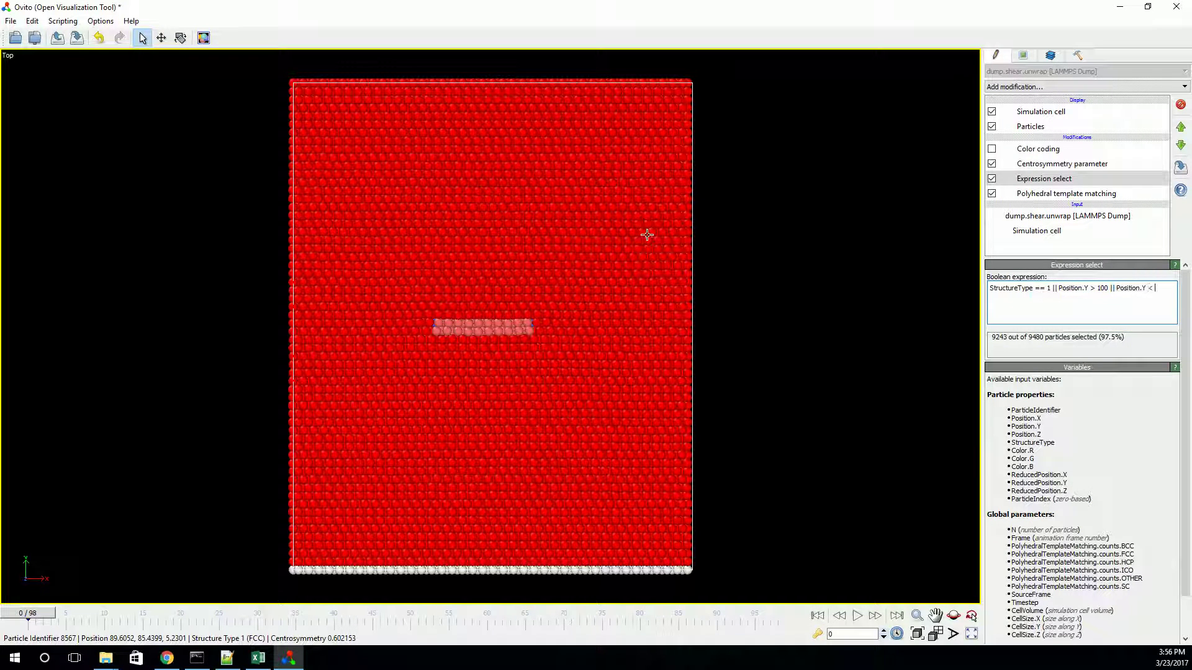
pyautogui.write('15')
pyautogui.press('Return')
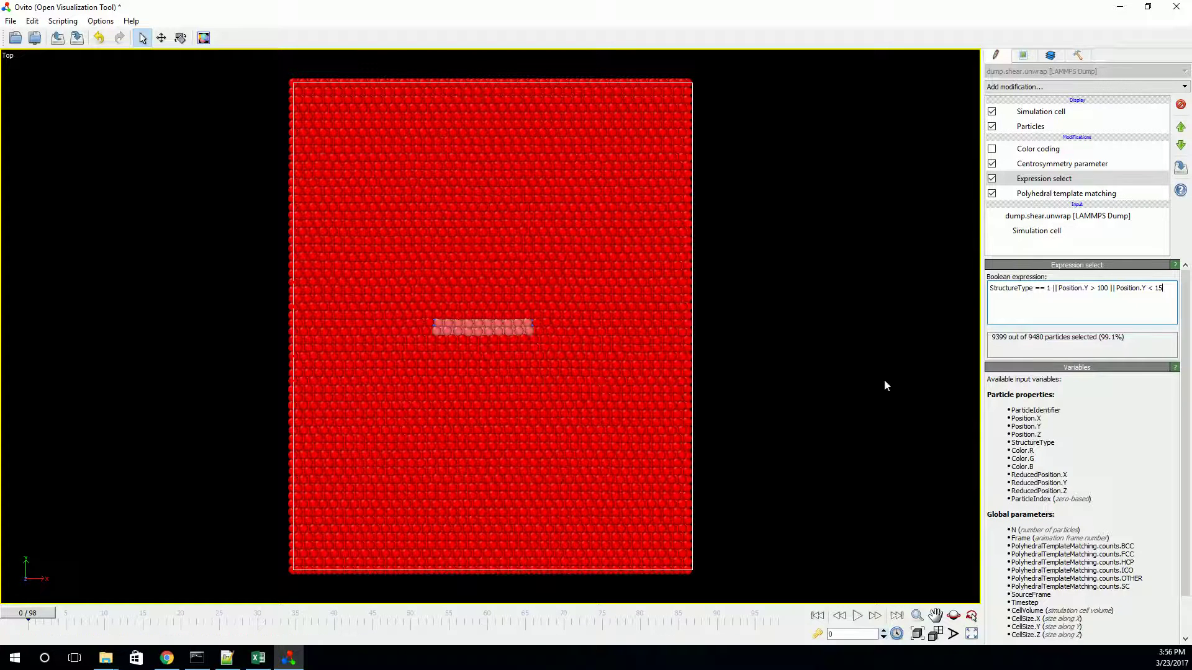
pyautogui.click(1039, 87)
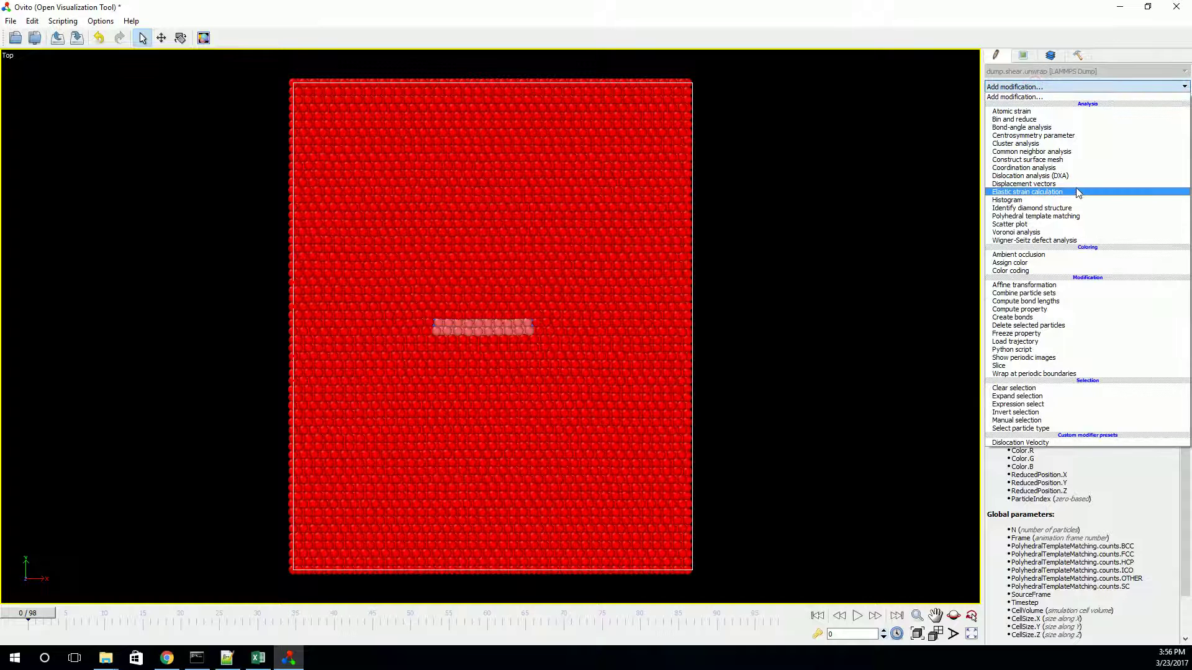
# Step: Delete the selected particles to leave the dislocation band, then show it in a centred Top view
pyautogui.click(1093, 326)
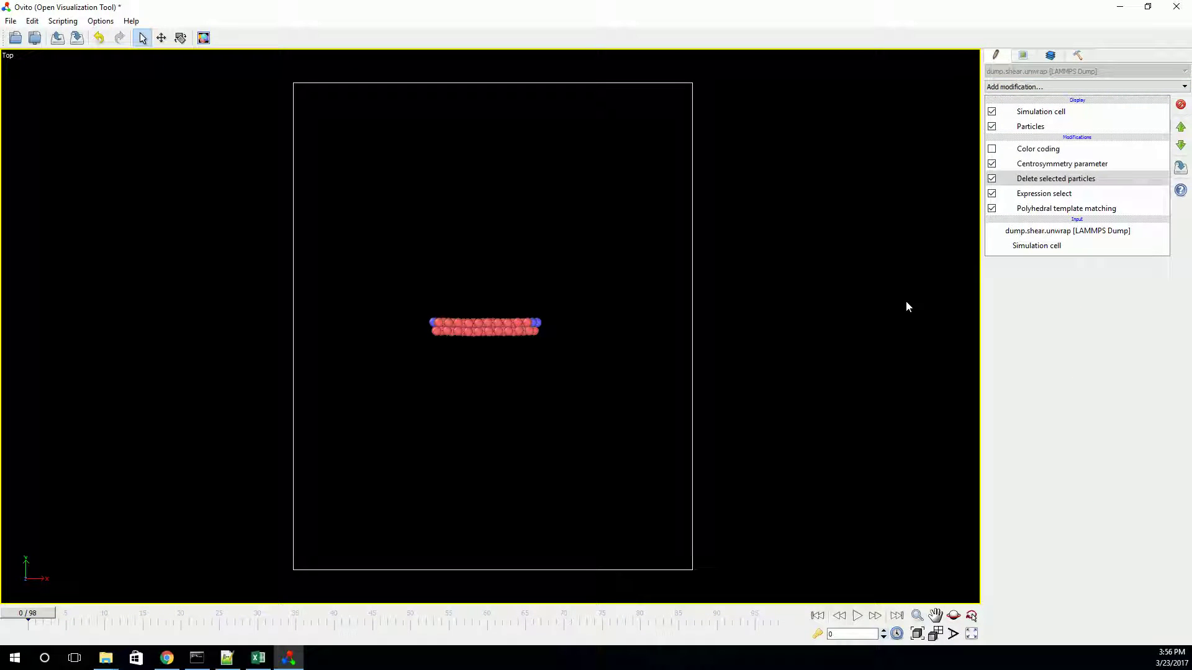
pyautogui.moveTo(649, 335); pyautogui.dragTo(584, 348)
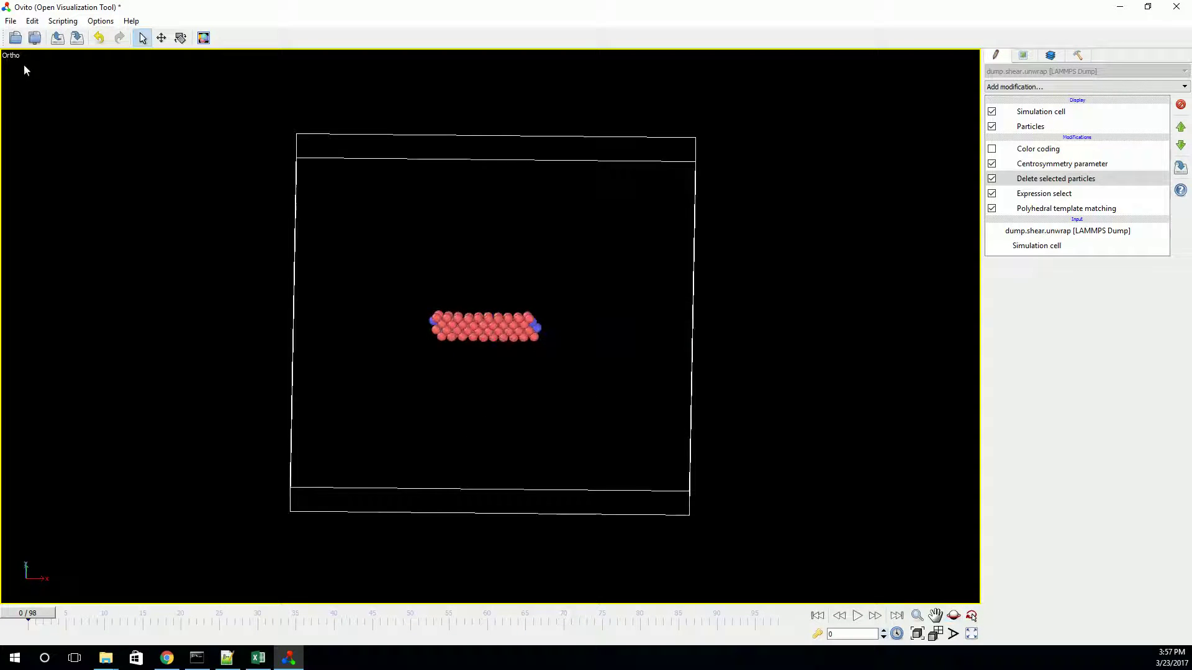
pyautogui.click(14, 55)
pyautogui.moveTo(62, 102)
pyautogui.click(115, 102)
pyautogui.moveTo(594, 146); pyautogui.dragTo(417, 389, button='middle')
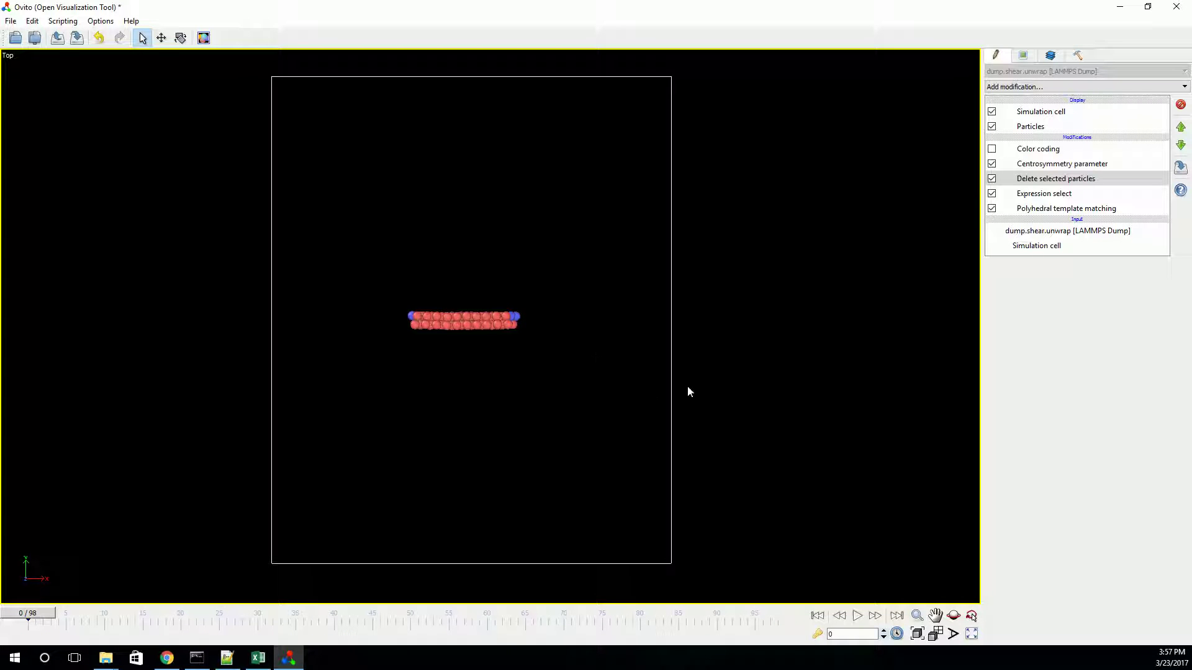
# Step: Add a Python script modifier to the pipeline and open its script for editing
pyautogui.click(1078, 87)
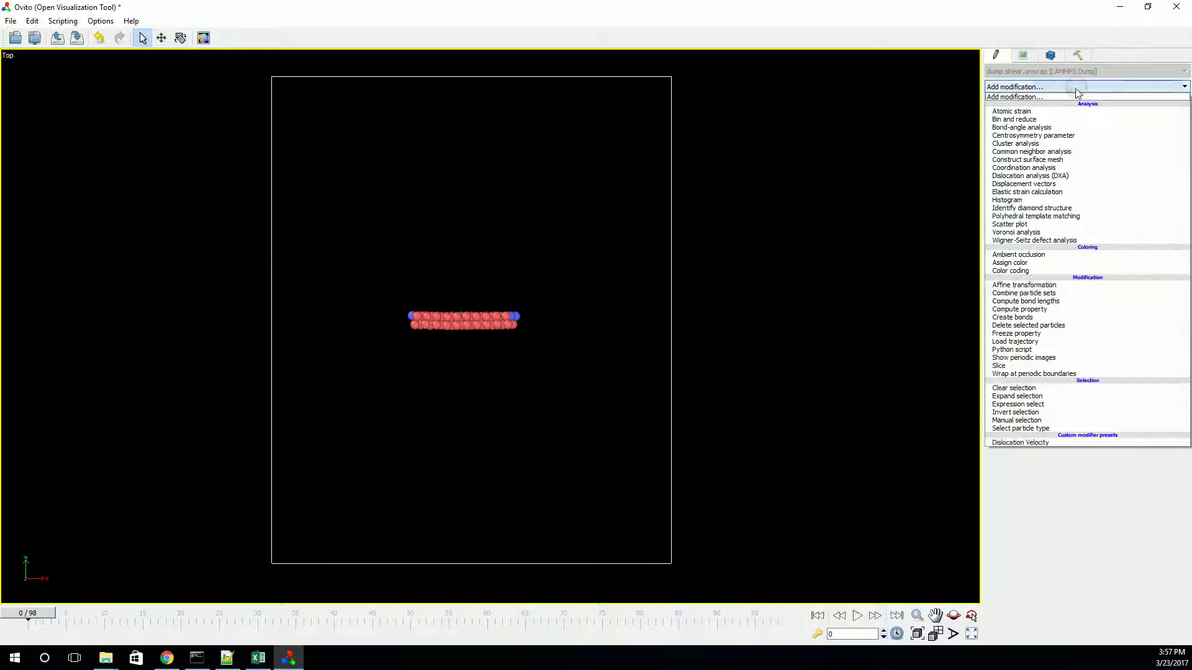
pyautogui.click(1080, 350)
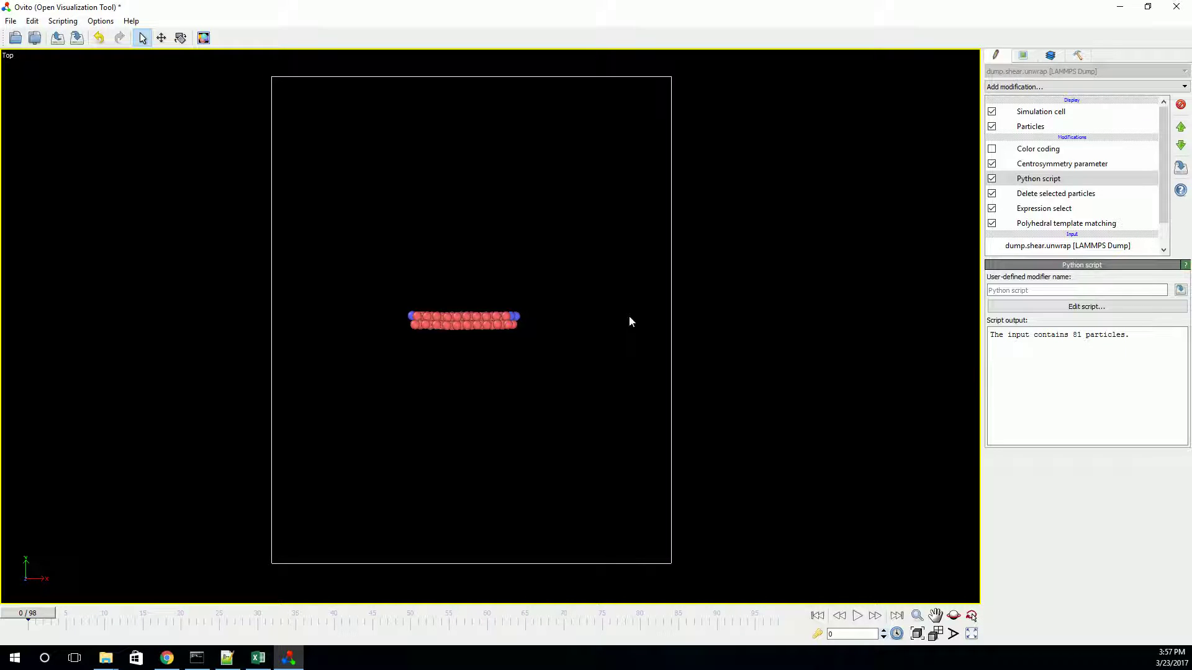
pyautogui.click(1029, 306)
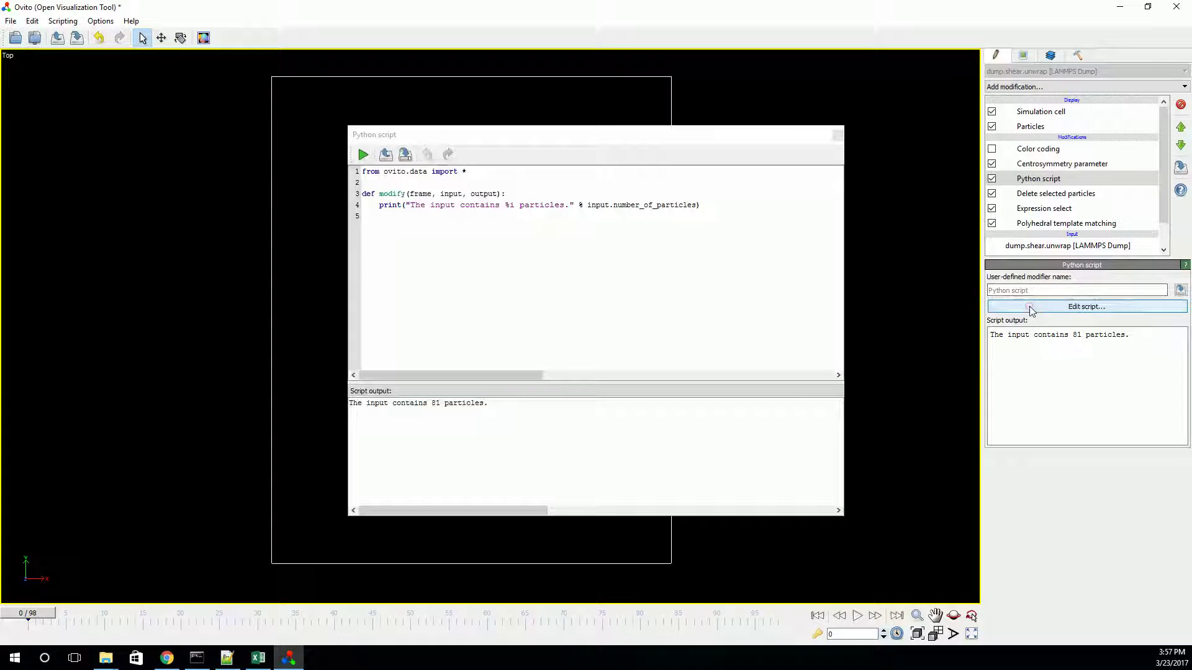
# Step: Inspect the default modify function signature on line 3, then return to the Dislocation Mobility wiki page
pyautogui.click(400, 194)
pyautogui.click(419, 193)
pyautogui.doubleClick(452, 193)
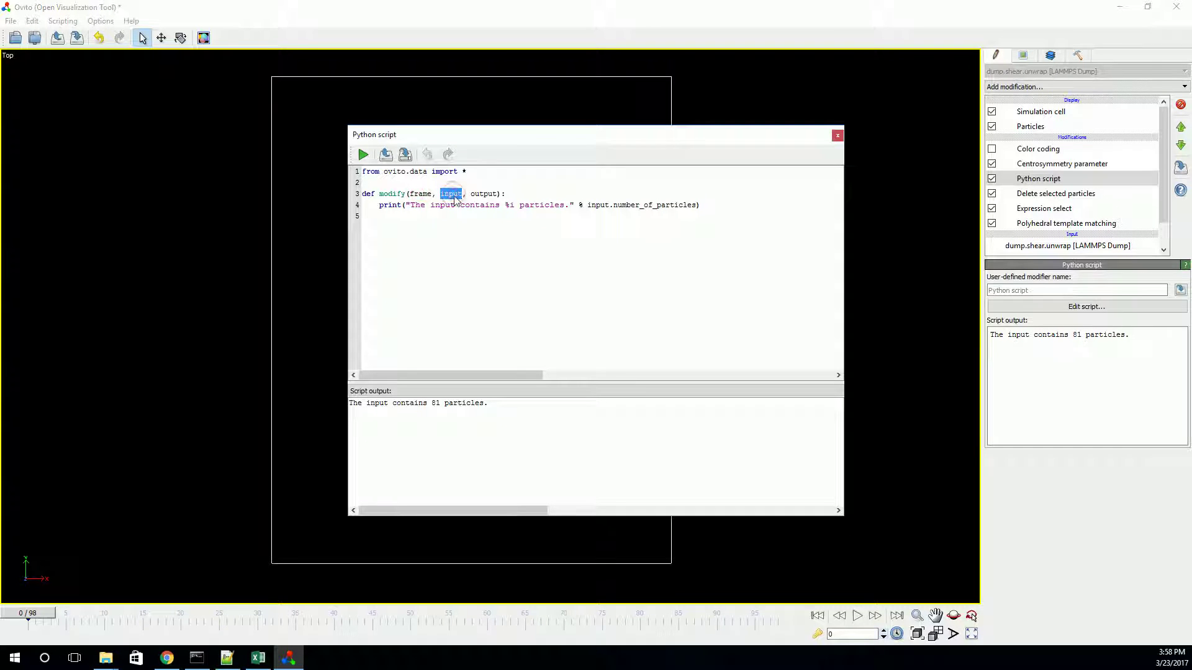
pyautogui.click(495, 194)
pyautogui.click(464, 249)
pyautogui.click(166, 658)
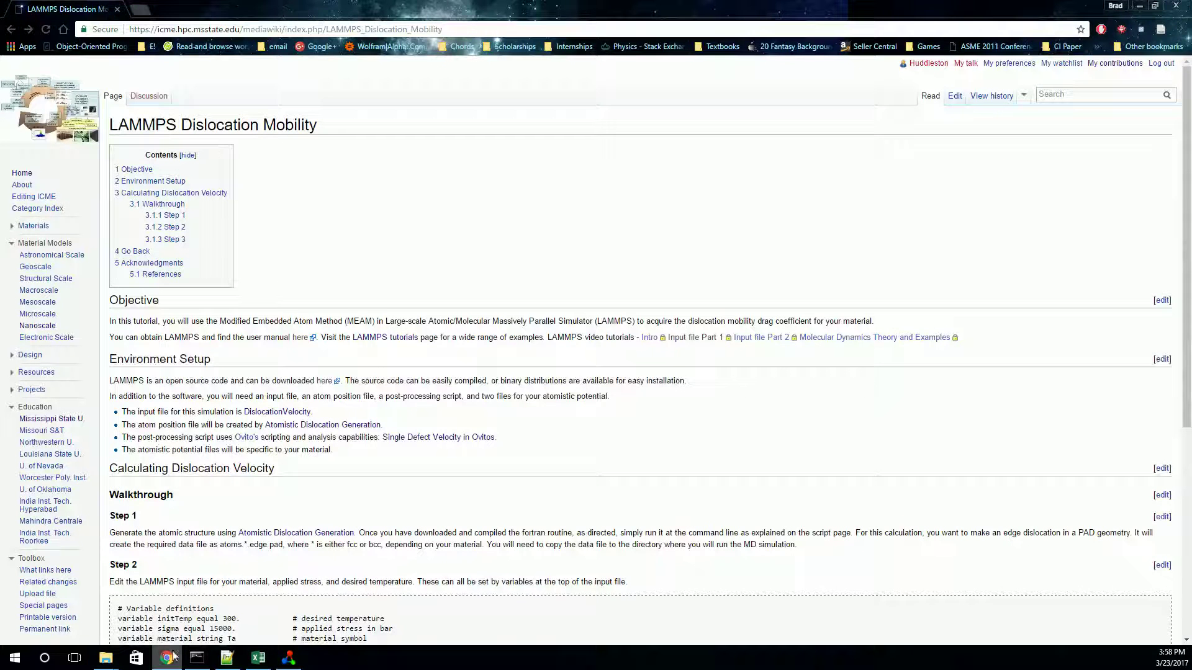
# Step: Follow the 'Single Defect Velocity in Ovitos' link from the Environment Setup list
pyautogui.click(416, 441)
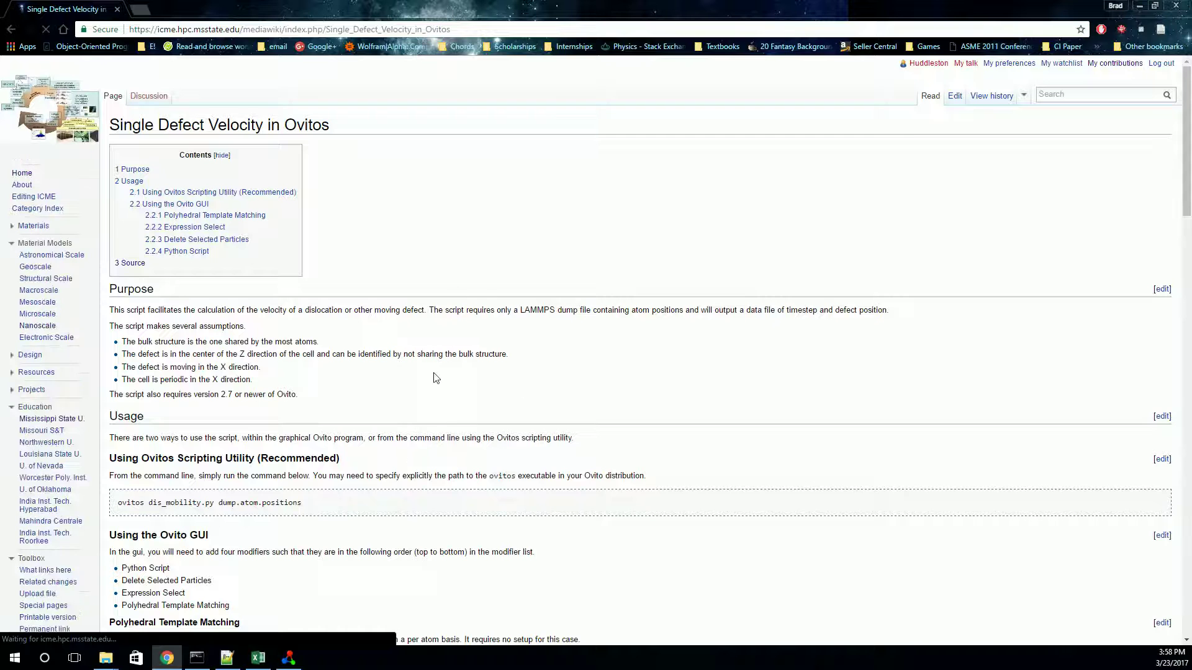
# Step: Scroll down to the Source section and select the whole dislocation-speed code listing
pyautogui.scroll(-1, 410, 368)
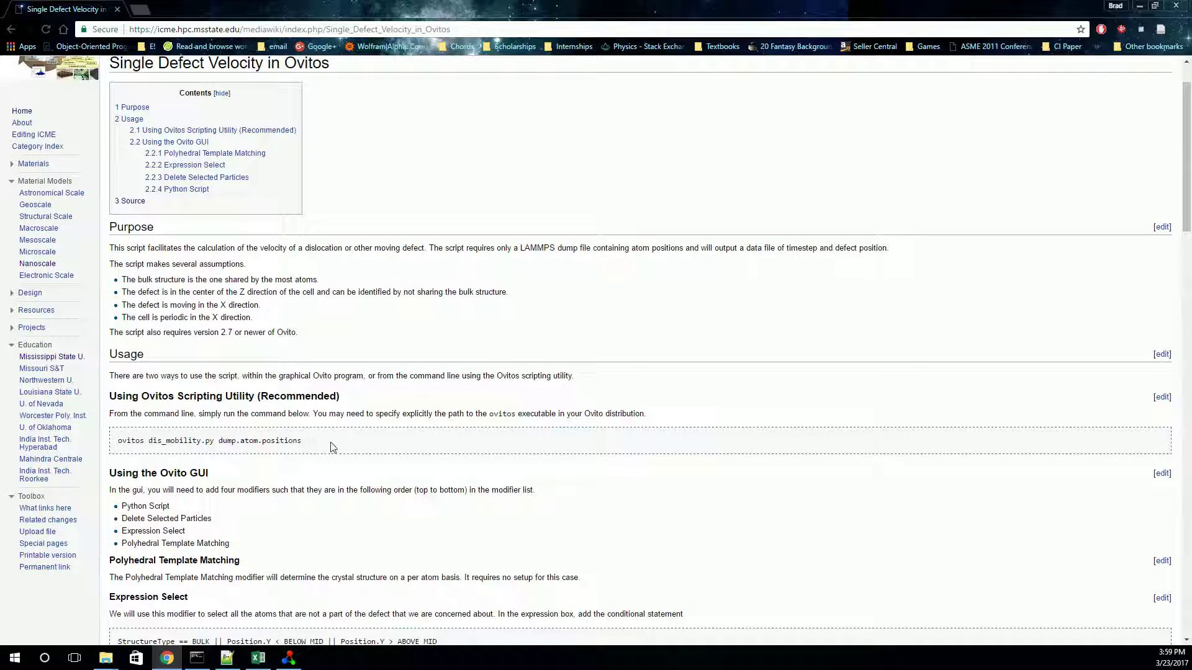
pyautogui.scroll(-2, 366, 388)
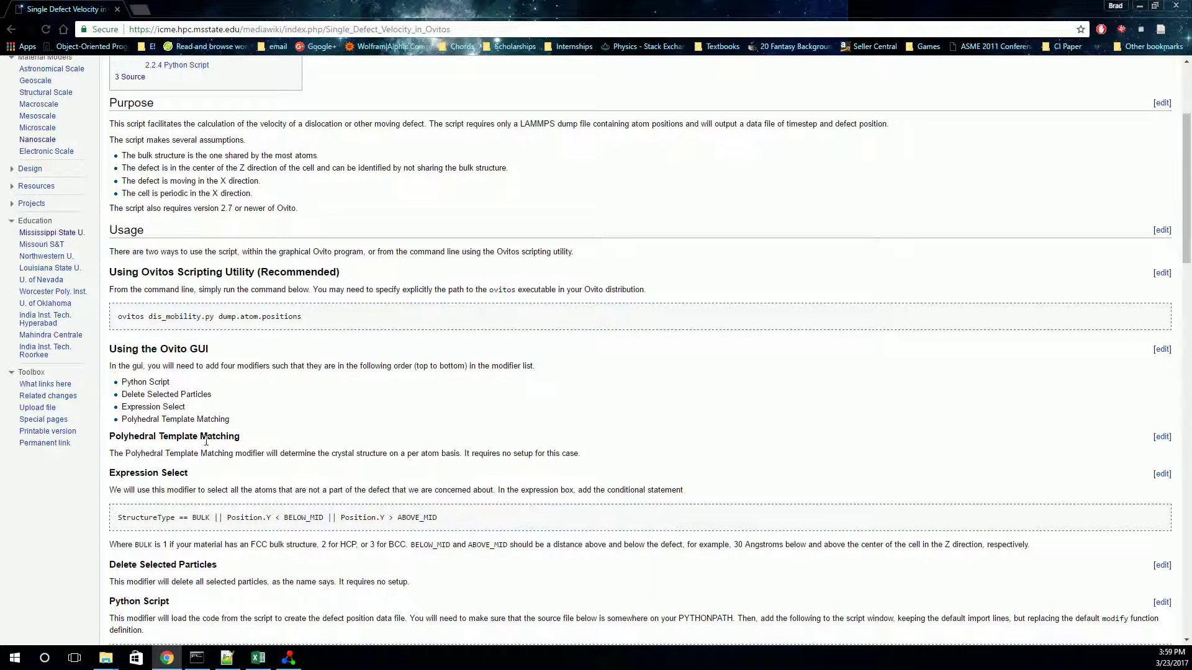
pyautogui.scroll(-1, 206, 441)
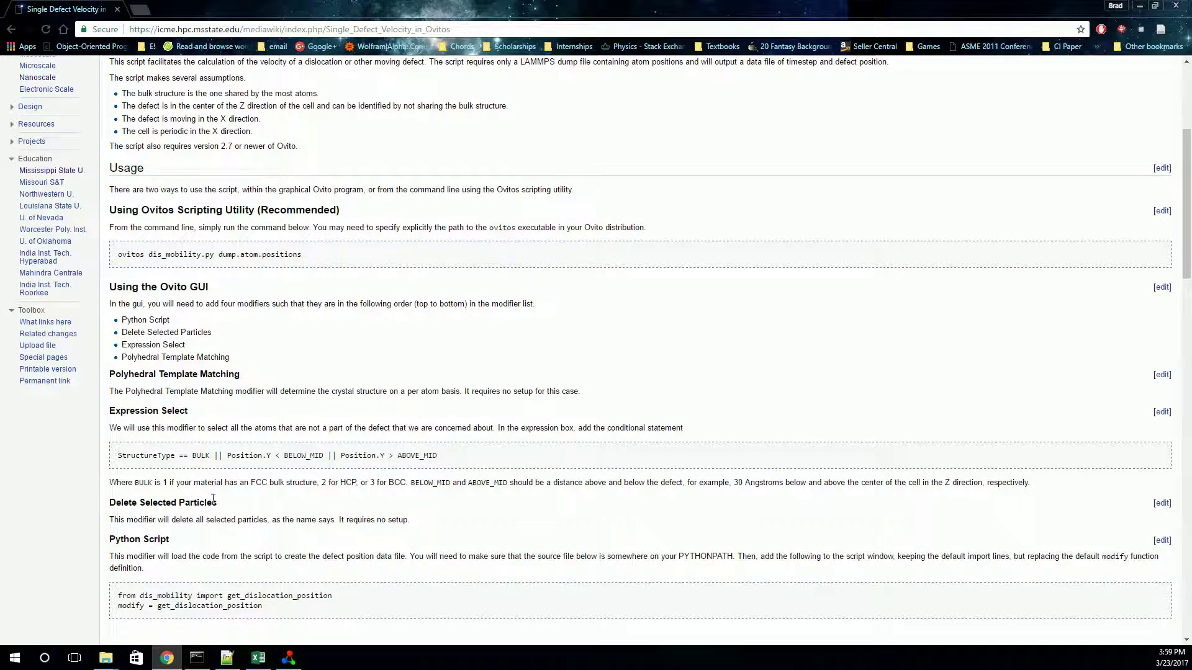
pyautogui.scroll(-2, 216, 501)
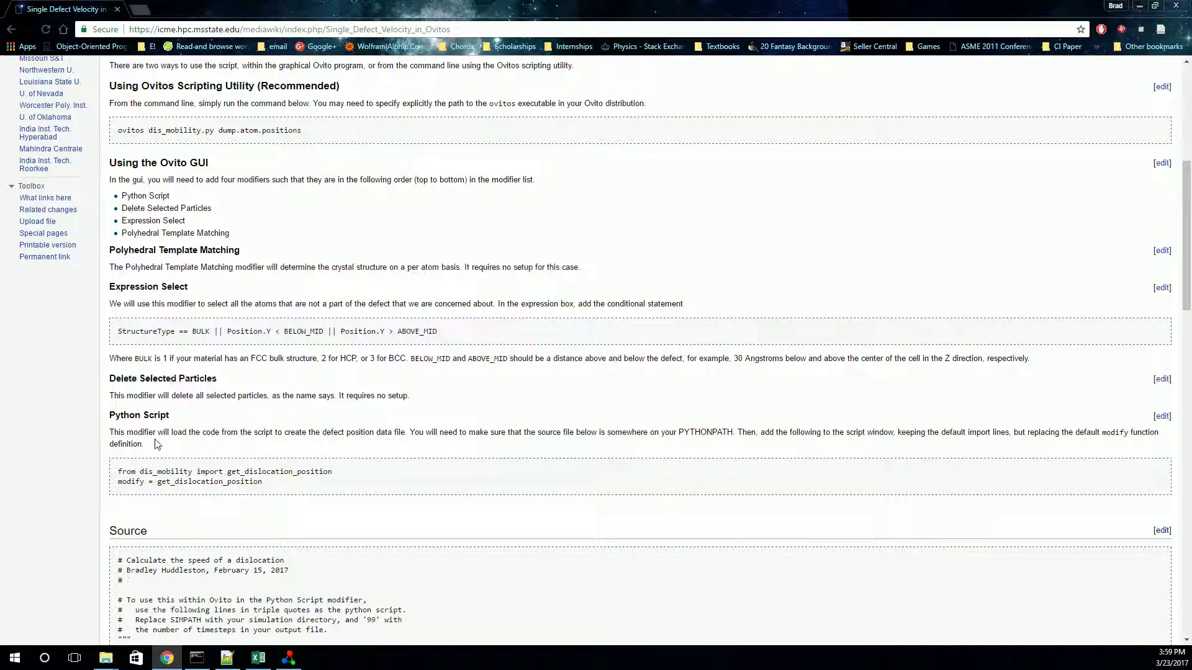
pyautogui.scroll(-2, 176, 436)
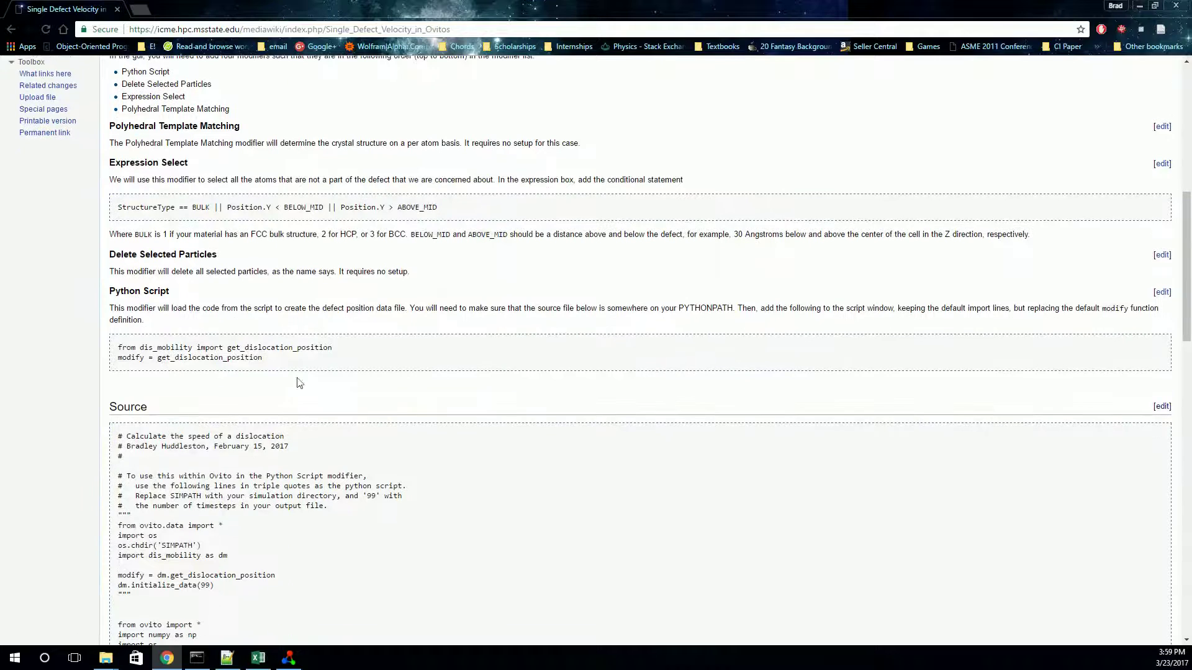
pyautogui.scroll(-2, 199, 434)
pyautogui.scroll(-1, 203, 425)
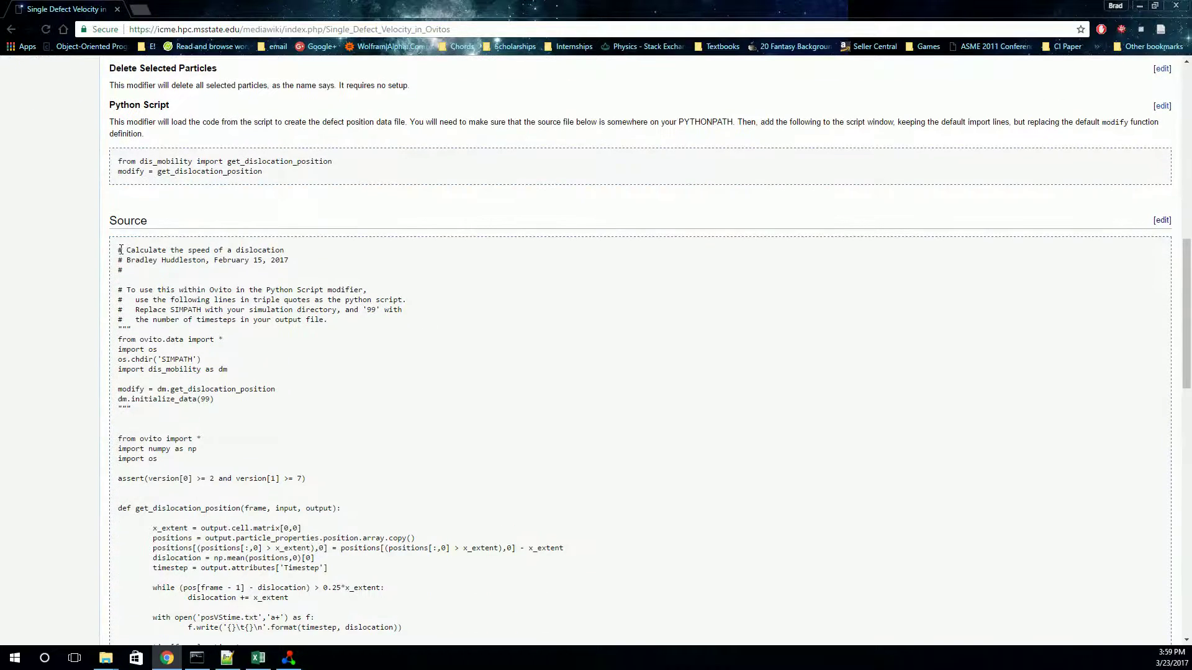
pyautogui.moveTo(119, 249); pyautogui.dragTo(590, 519)
pyautogui.hotkey('ctrl', 'c')
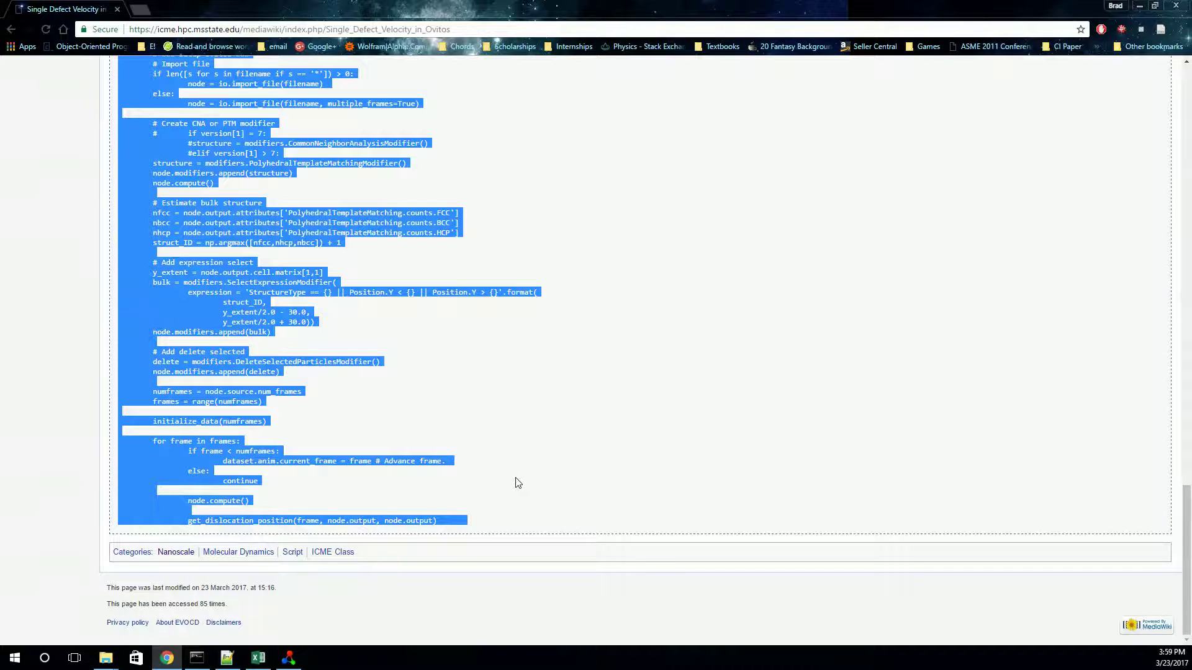
# Step: Paste the copied Python code into a new Notepad++ file
pyautogui.click(226, 658)
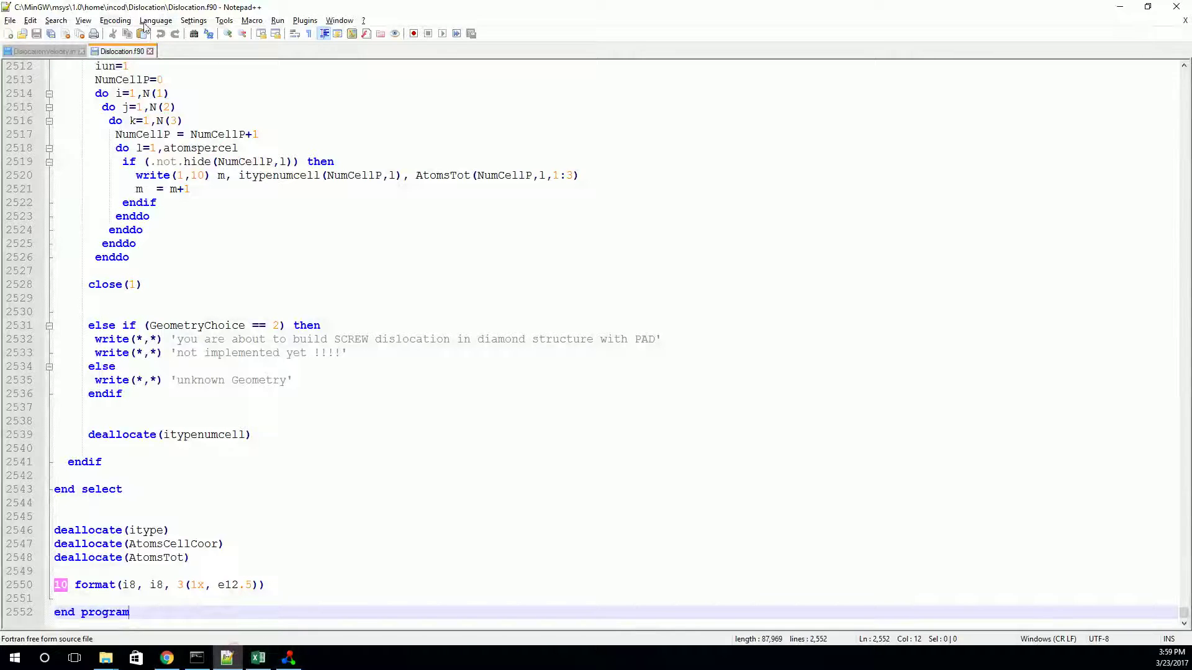
pyautogui.click(9, 33)
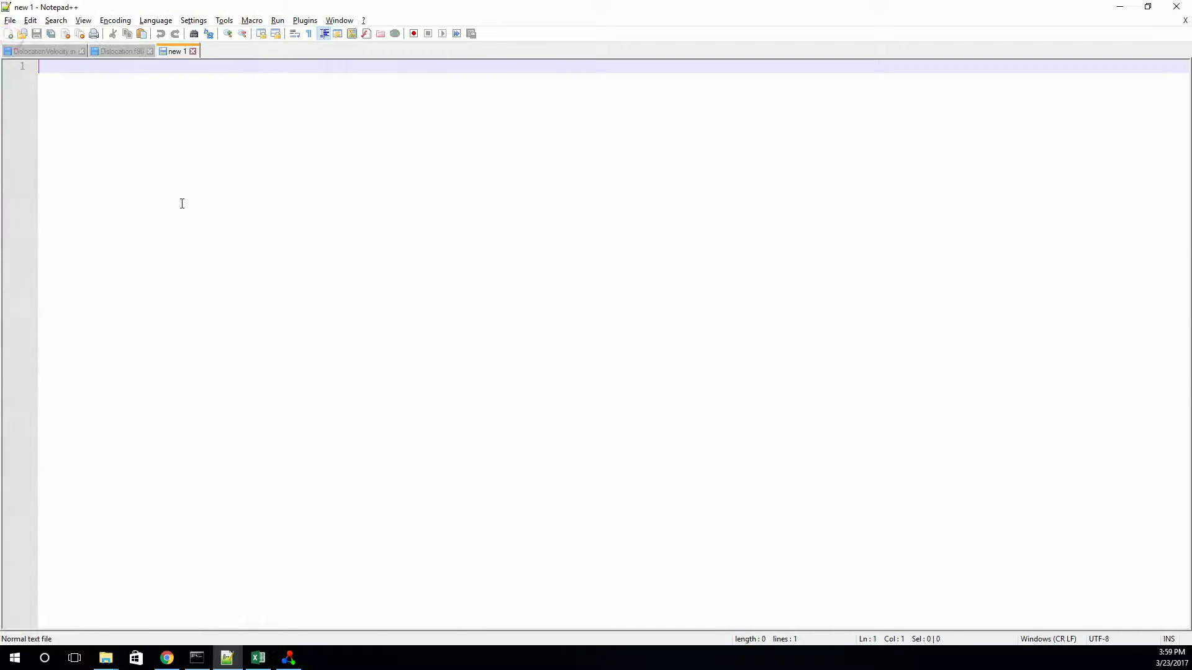
pyautogui.hotkey('ctrl', 'v')
# Step: Save the file as dis_mobility.py in D:\Research\dislocation with file type set to all types
pyautogui.hotkey('ctrl', 's')
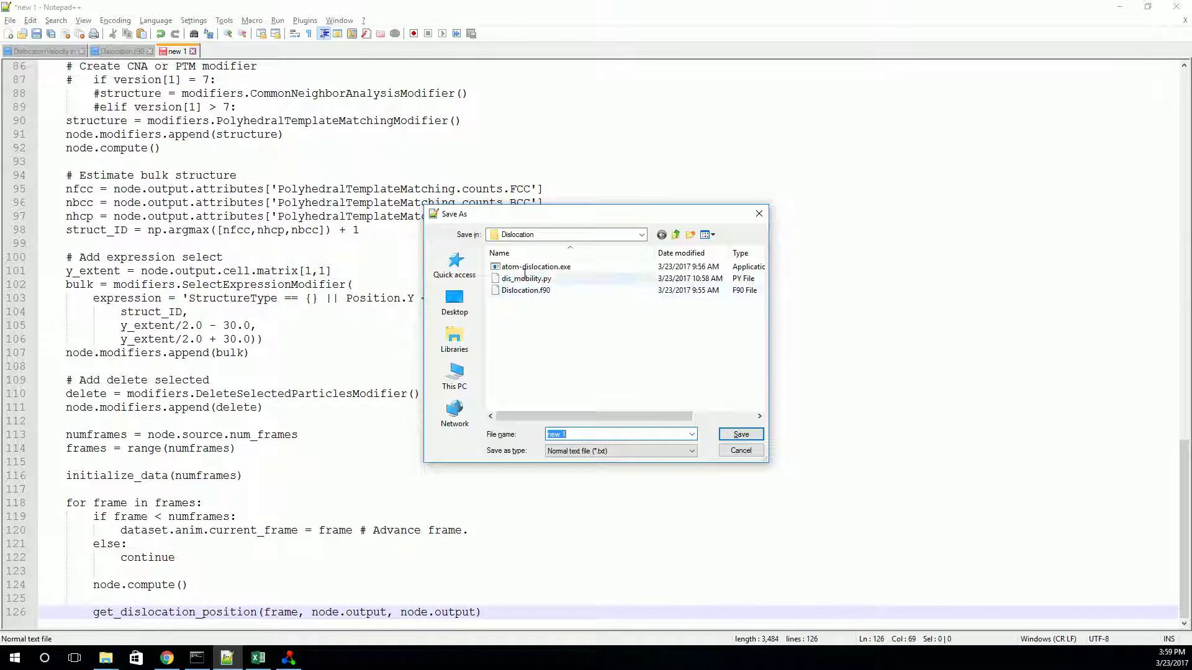
pyautogui.click(641, 234)
pyautogui.click(593, 455)
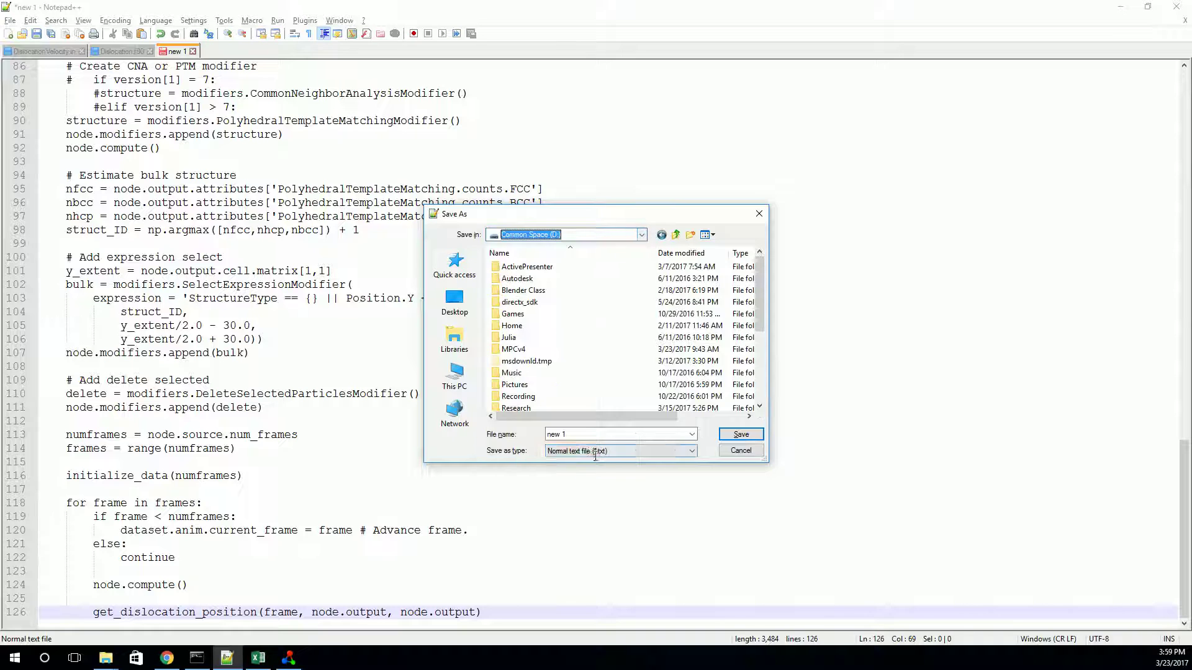
pyautogui.scroll(-1, 568, 373)
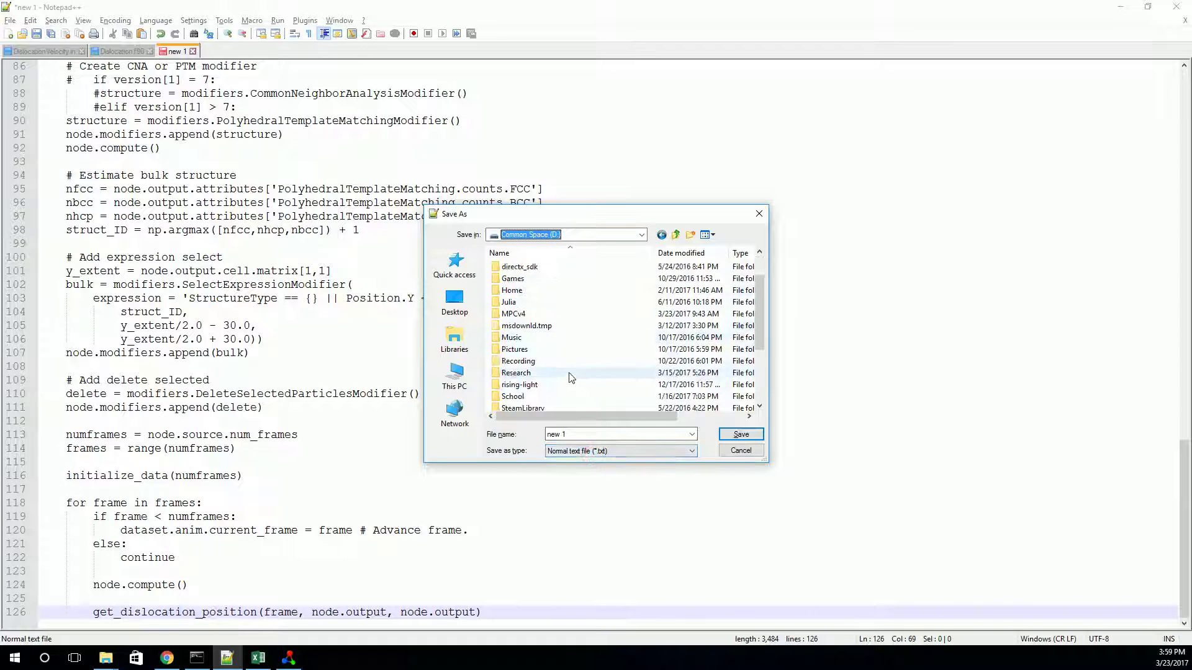
pyautogui.doubleClick(564, 375)
pyautogui.doubleClick(585, 285)
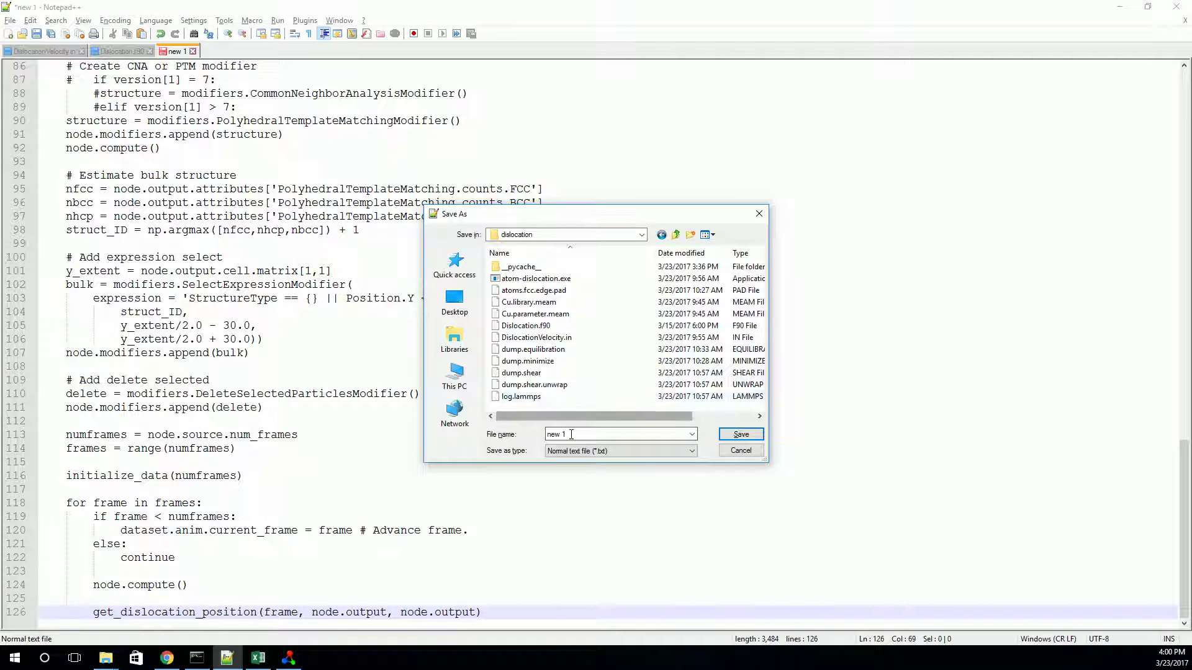
pyautogui.moveTo(568, 434); pyautogui.dragTo(524, 431)
pyautogui.write('di')
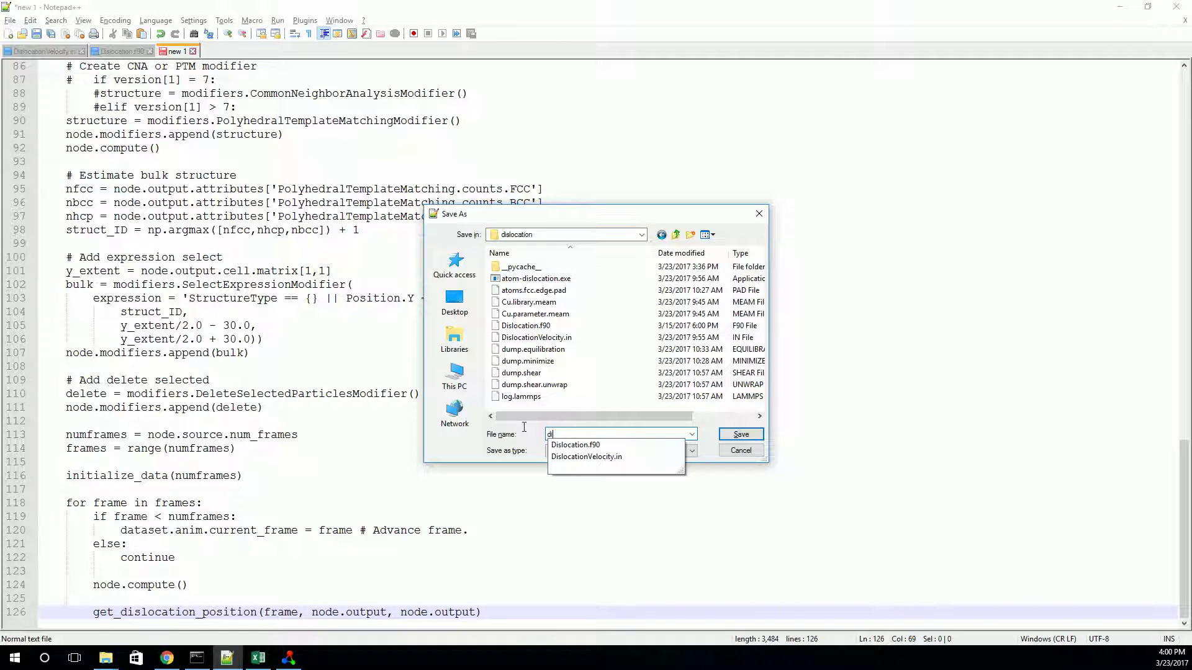
pyautogui.write('s_')
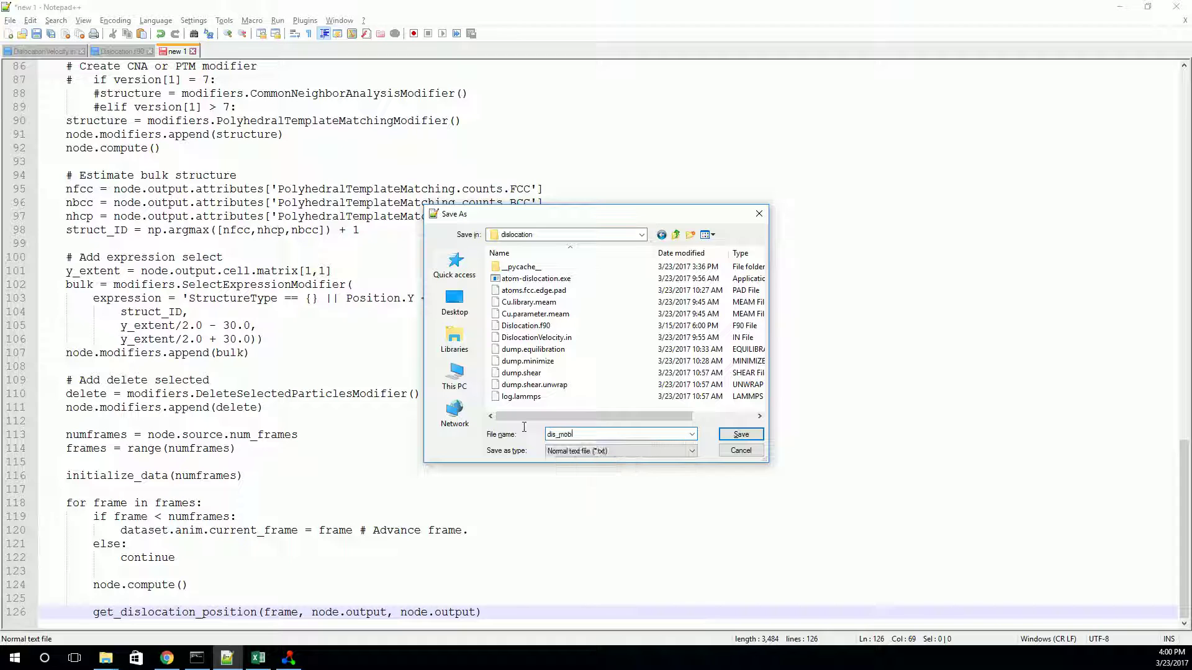
pyautogui.write('mobility.py')
pyautogui.click(601, 451)
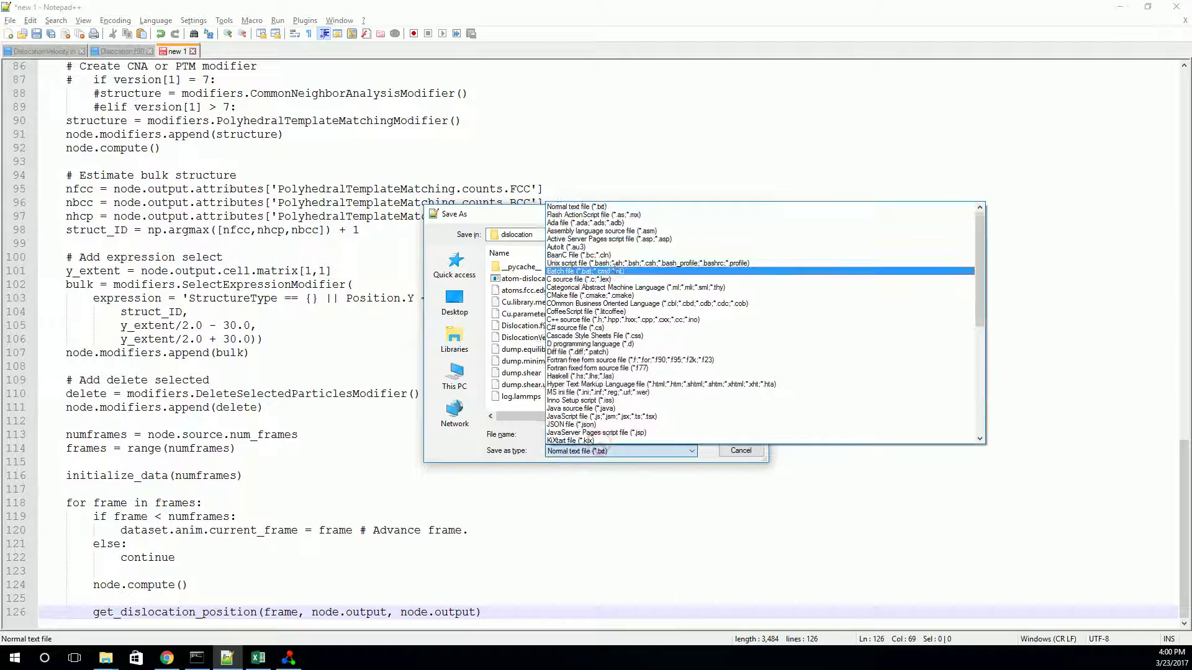
pyautogui.click(588, 207)
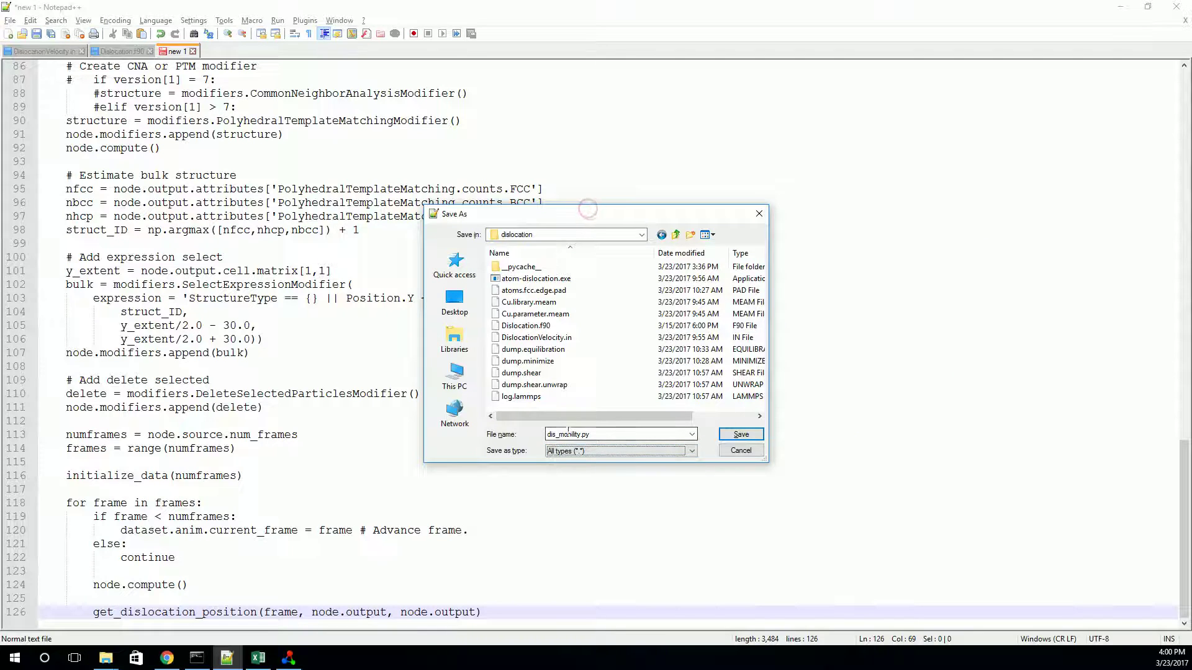
pyautogui.click(747, 433)
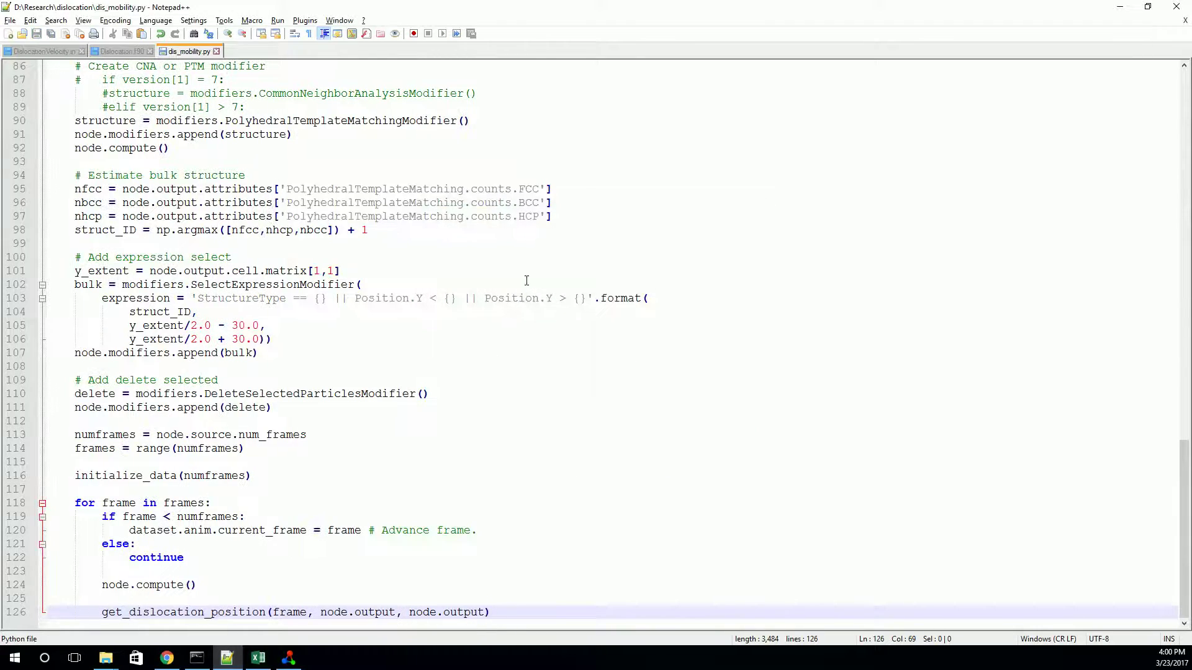
# Step: Select the OVITO usage lines 10–16 in the file's header comment and return to OVITO
pyautogui.scroll(20, 315, 278)
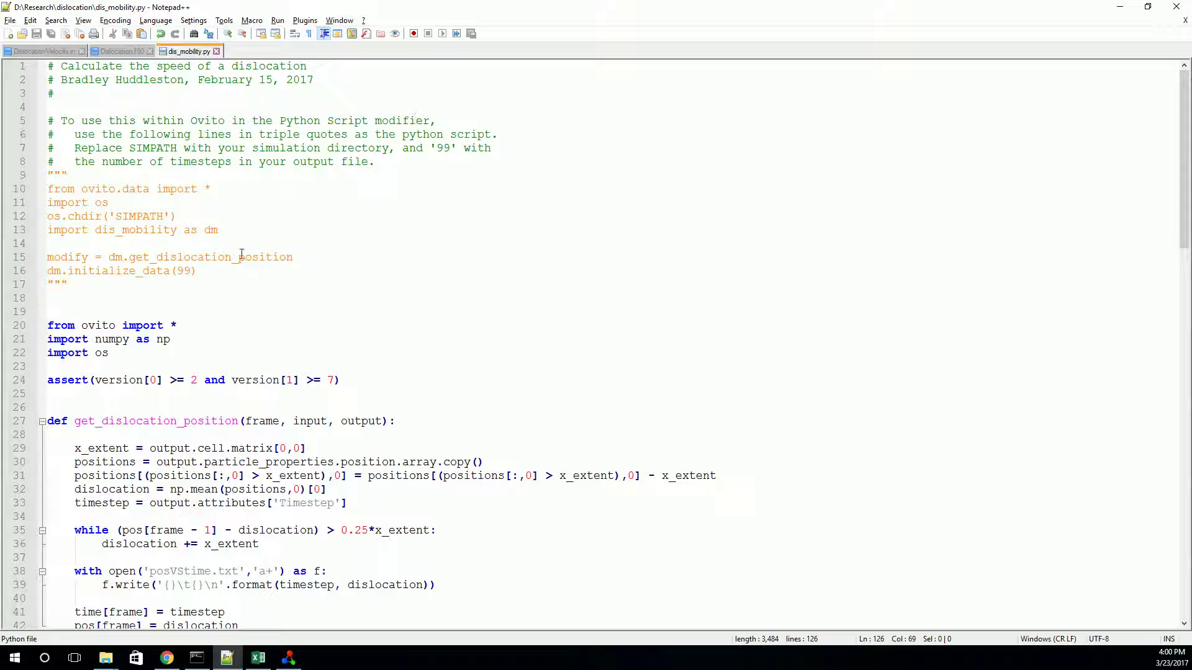
pyautogui.moveTo(200, 271); pyautogui.dragTo(34, 187)
pyautogui.hotkey('ctrl', 'c')
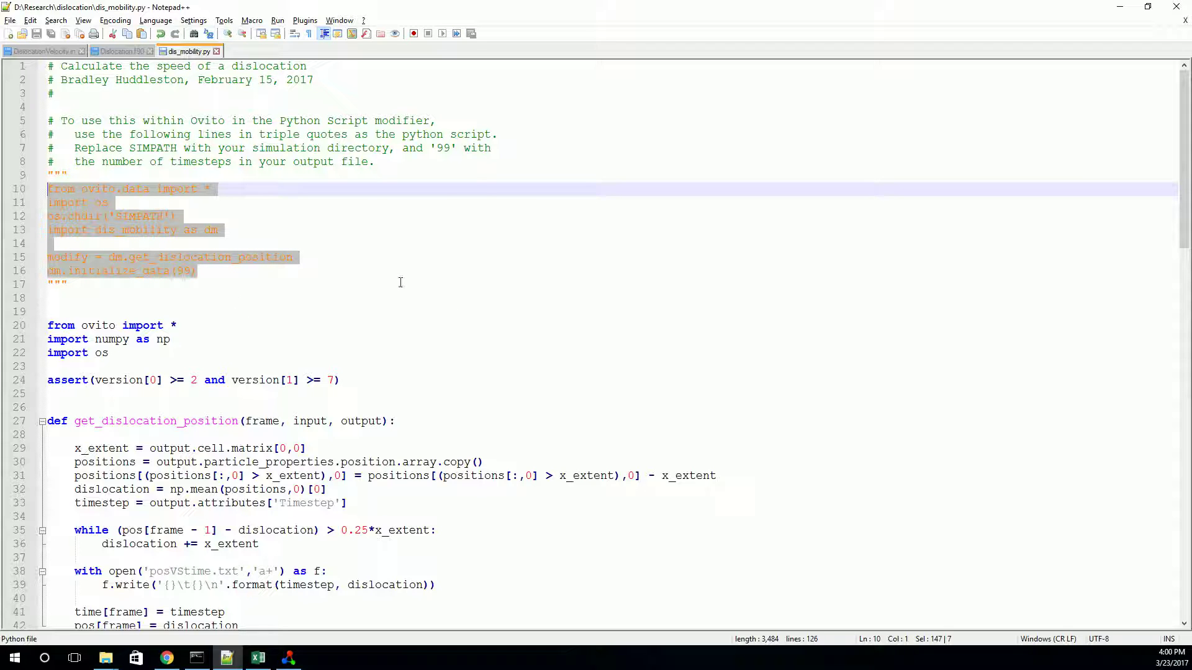
pyautogui.hotkey('alt', 'Tab')
# Step: Replace the script with the pasted usage snippet and change SIMPATH to D:/Research/dislocation
pyautogui.hotkey('ctrl', 'a')
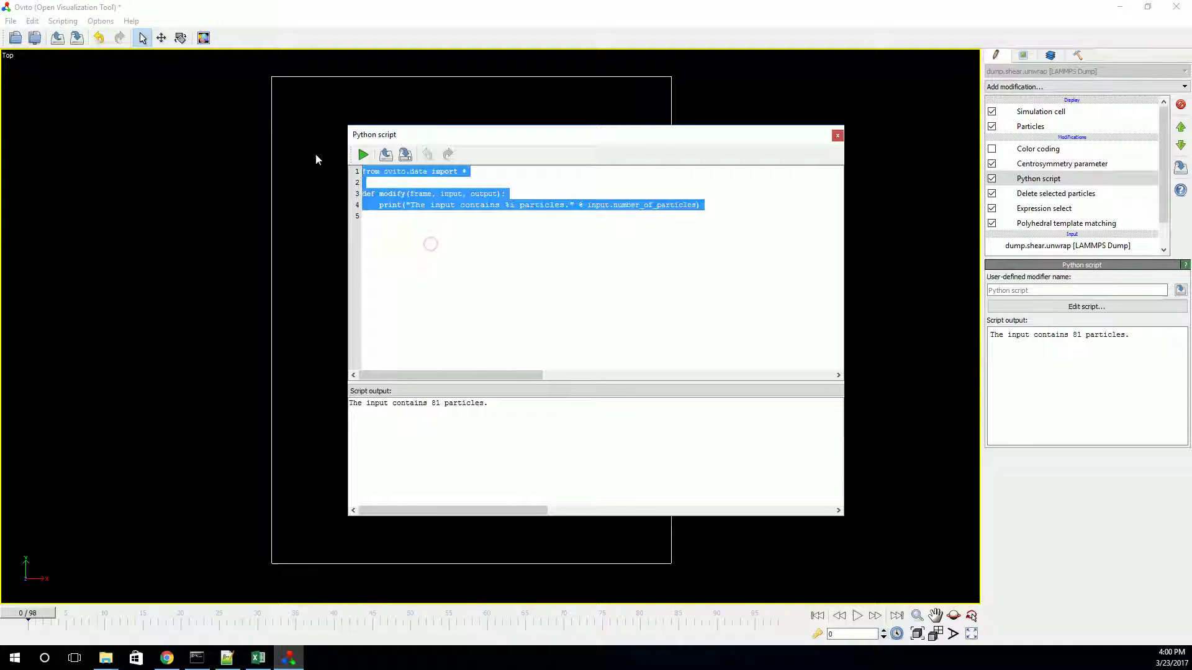
pyautogui.hotkey('ctrl', 'v')
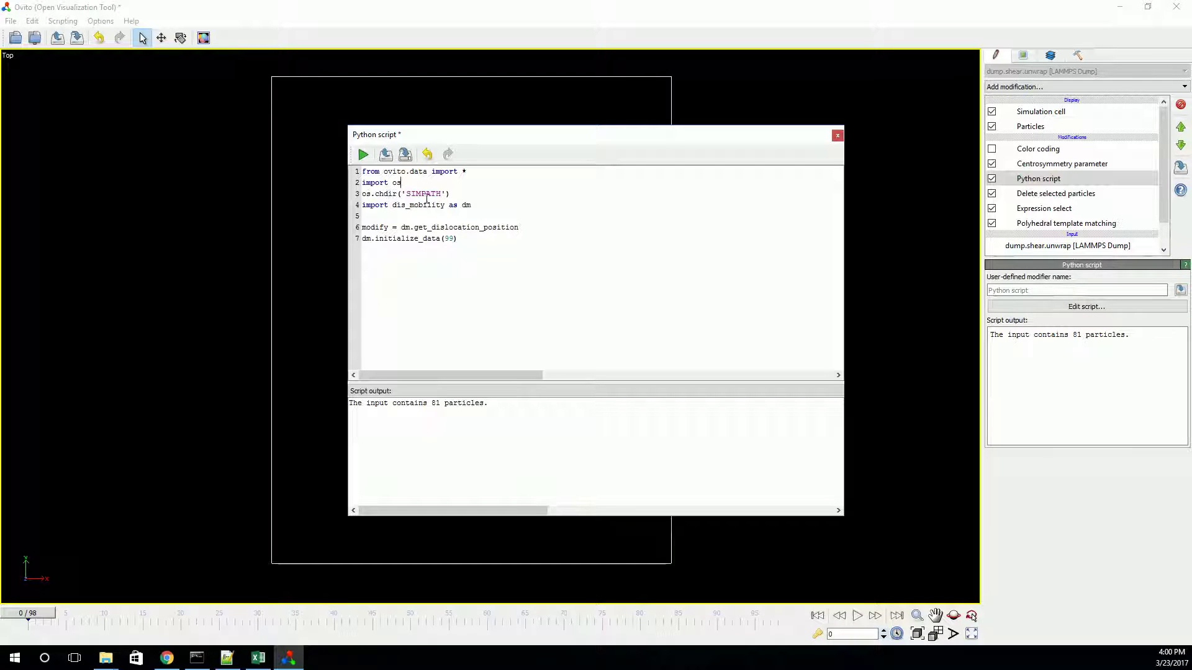
pyautogui.doubleClick(422, 194)
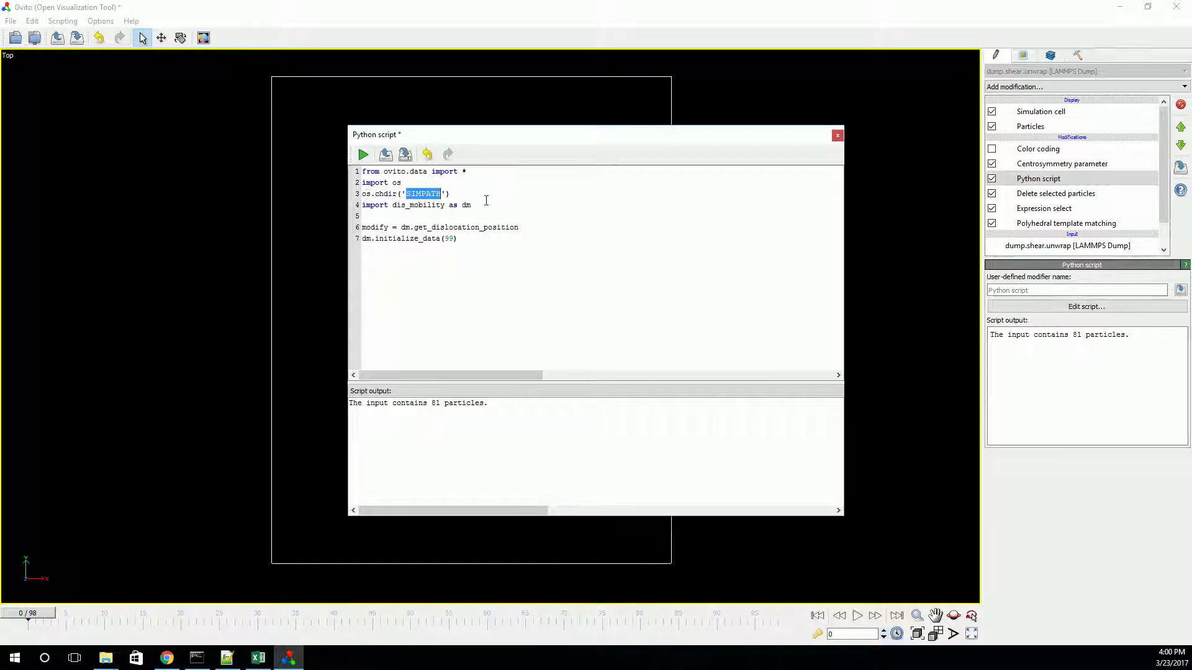
pyautogui.press('BackSpace')
pyautogui.write('D:/')
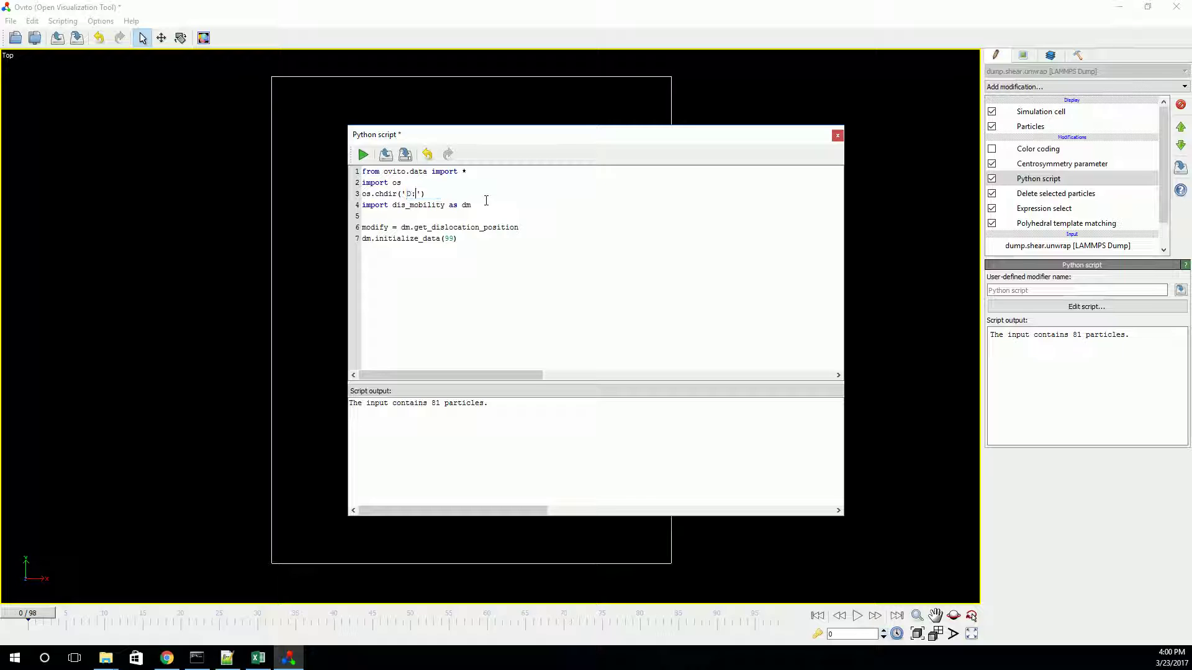
pyautogui.write('Research/dislocation')
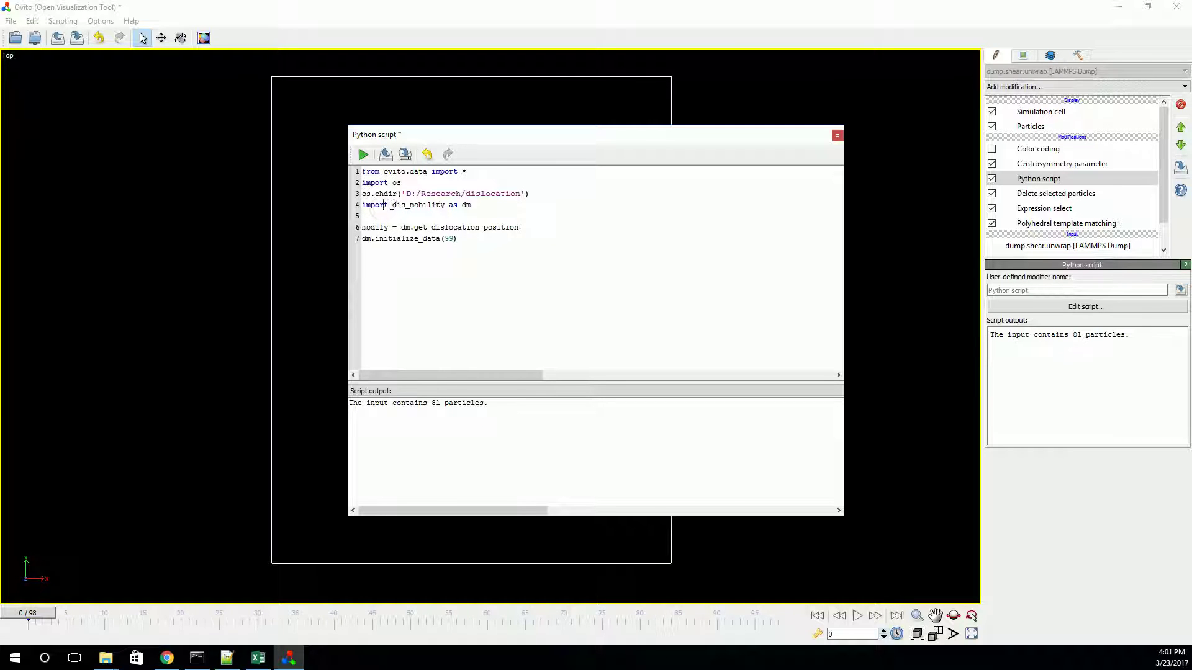
pyautogui.moveTo(393, 205); pyautogui.dragTo(445, 206)
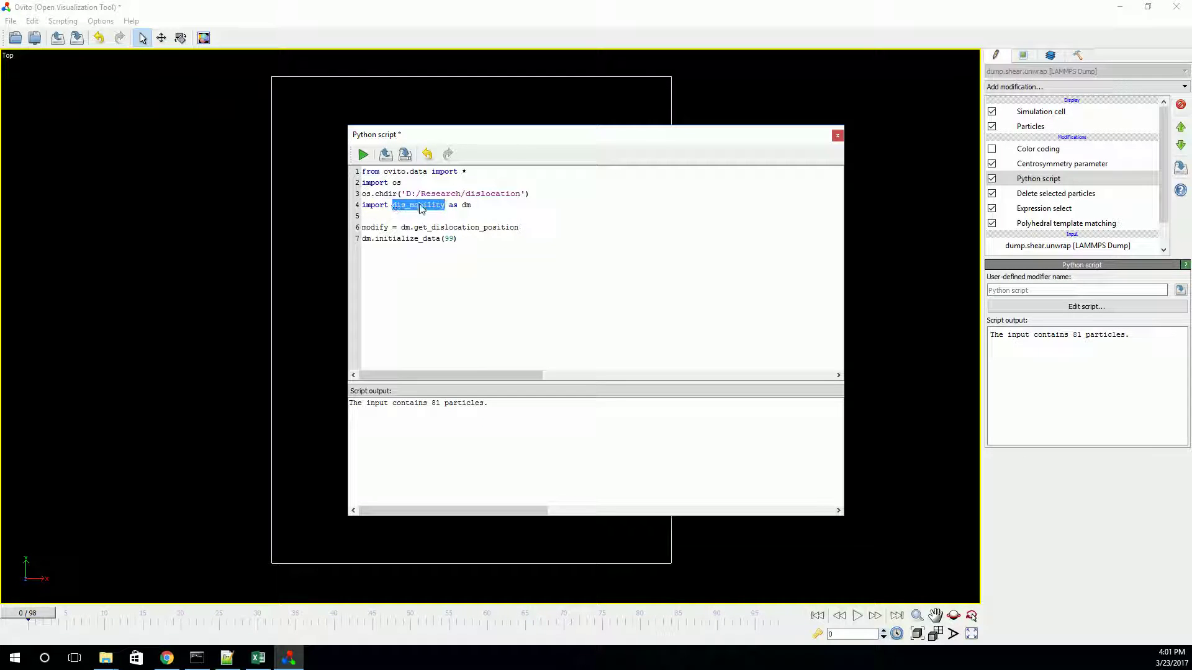
# Step: Review the get_dislocation_position and initialize_data(99) lines, then run the script and close the editor
pyautogui.click(466, 205)
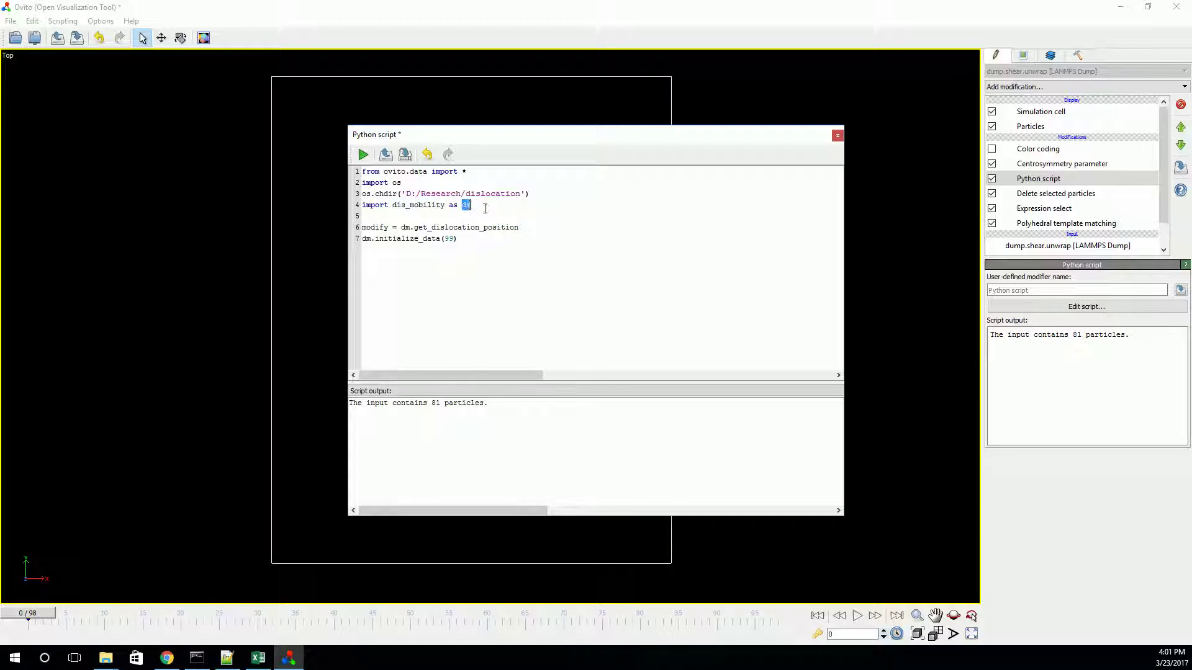
pyautogui.press('Down')
pyautogui.moveTo(389, 228); pyautogui.dragTo(352, 223)
pyautogui.moveTo(402, 228); pyautogui.dragTo(519, 224)
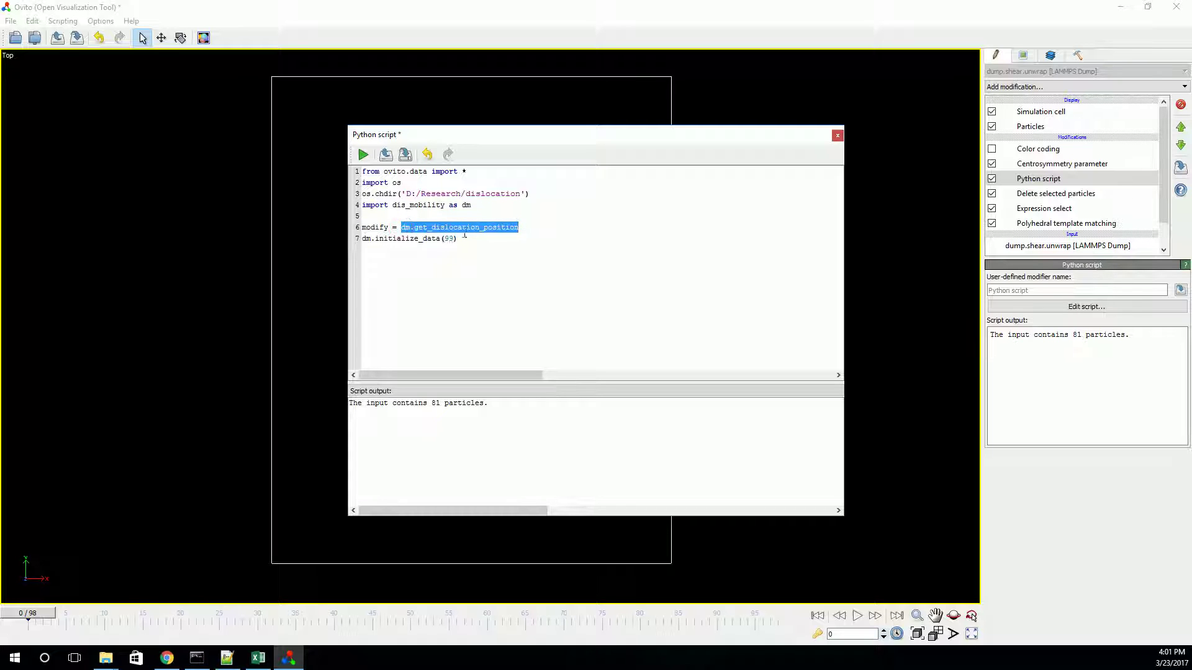
pyautogui.click(519, 237)
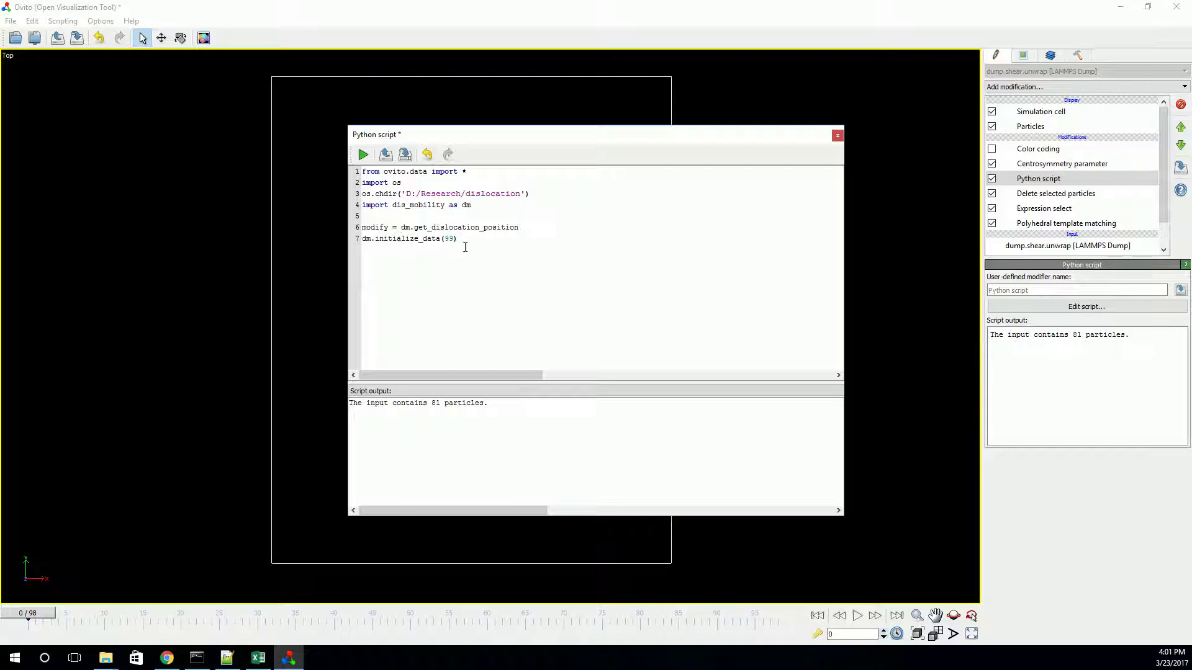
pyautogui.doubleClick(447, 240)
pyautogui.click(466, 246)
pyautogui.click(364, 155)
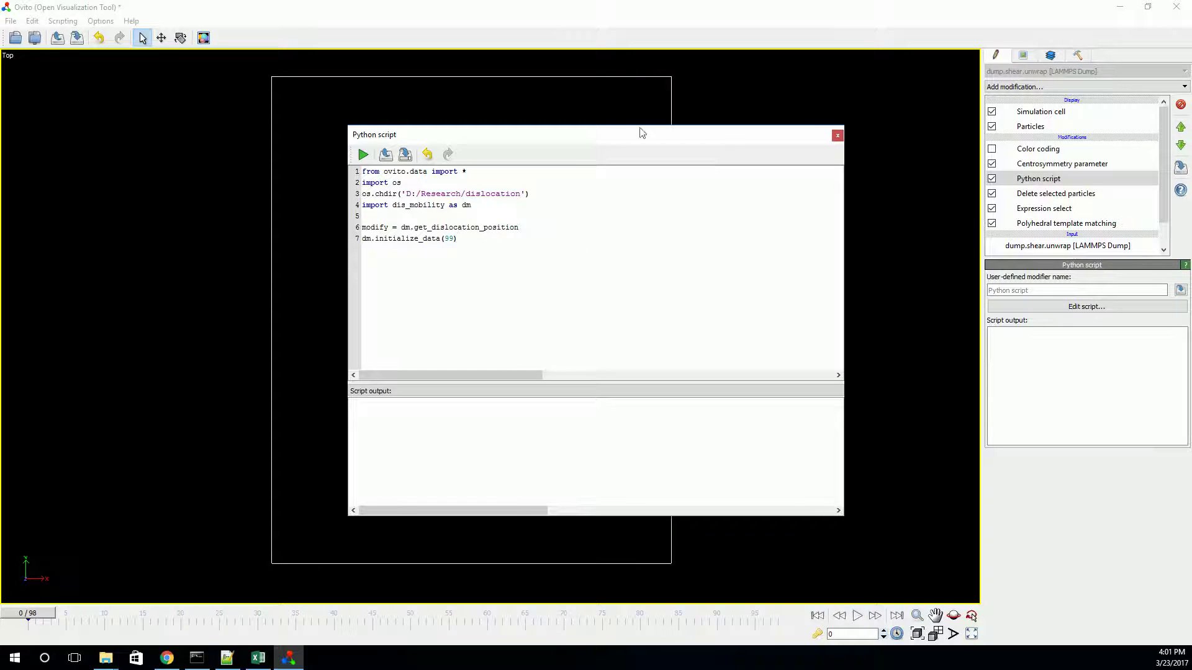
pyautogui.click(836, 136)
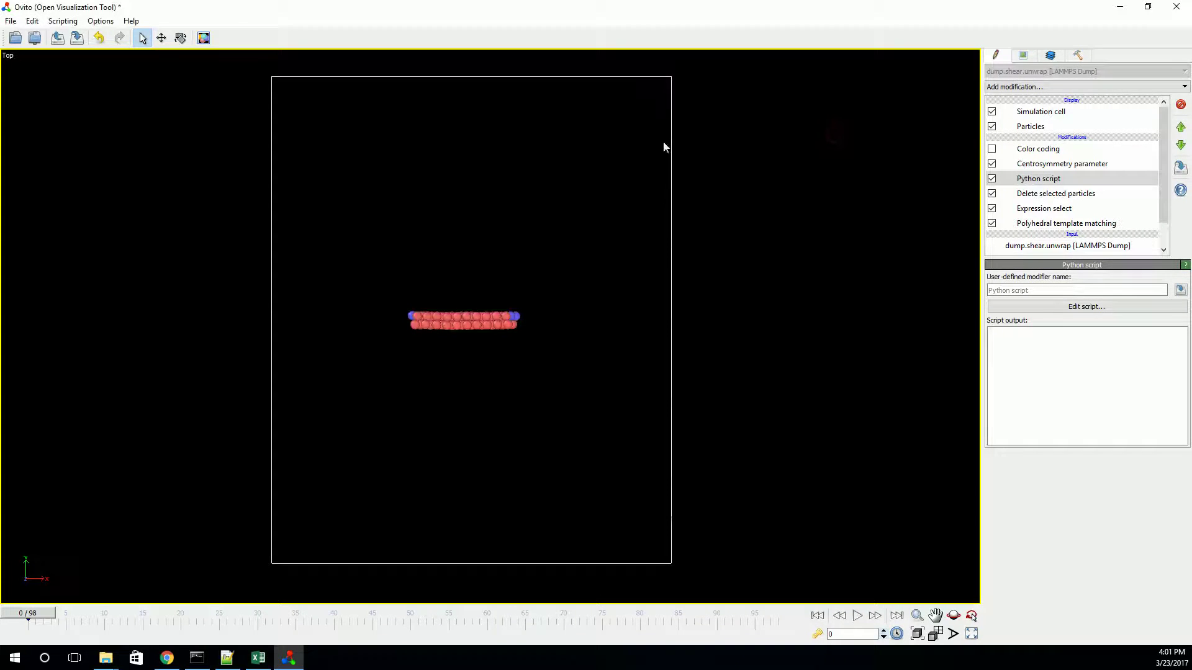
# Step: Play the shear animation through all frames to record positions into posVStime.txt
pyautogui.click(857, 616)
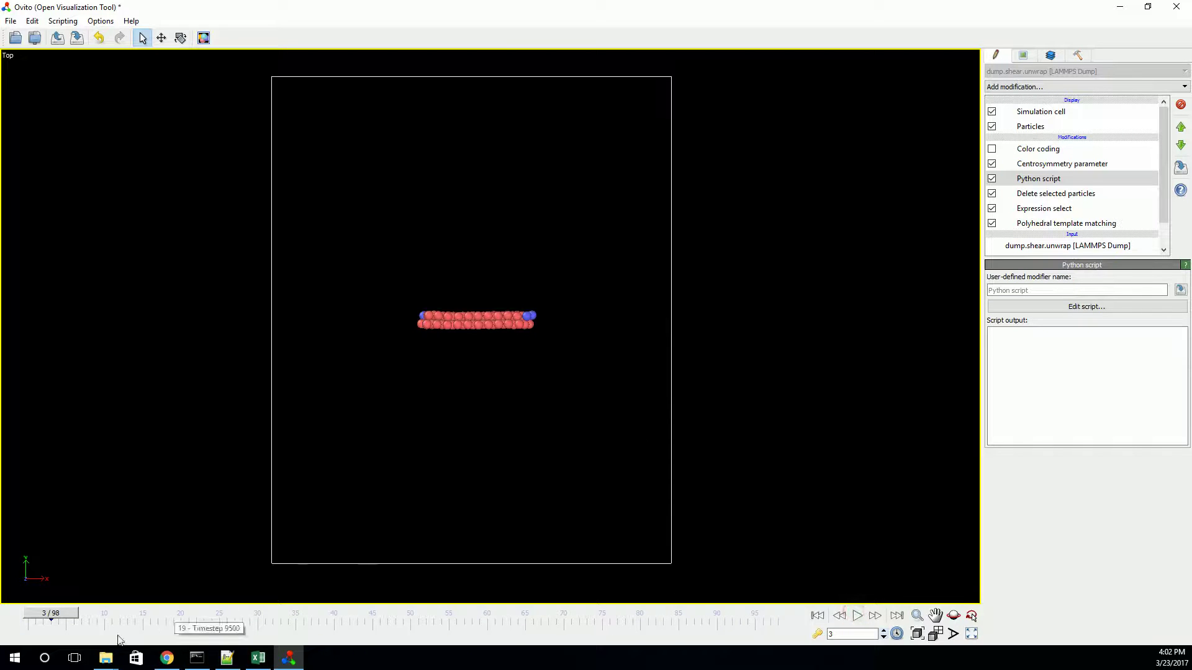
# Step: Open posVStime.txt, the timestep-versus-position output, from the dislocation folder
pyautogui.moveTo(106, 657)
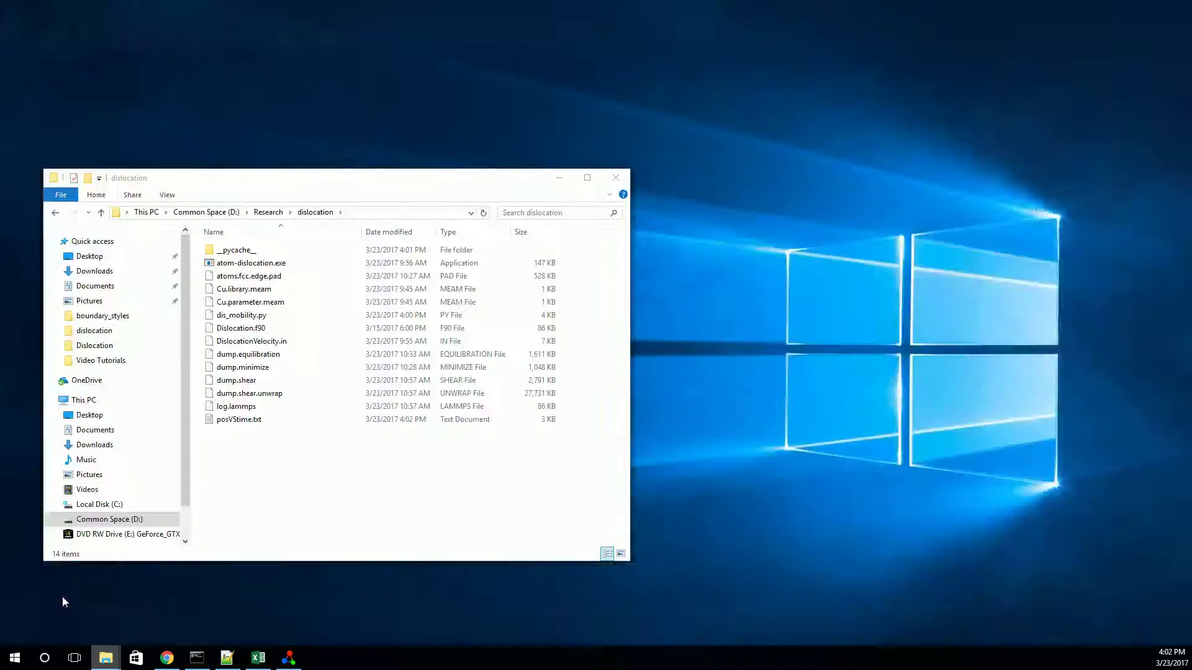
pyautogui.click(69, 604)
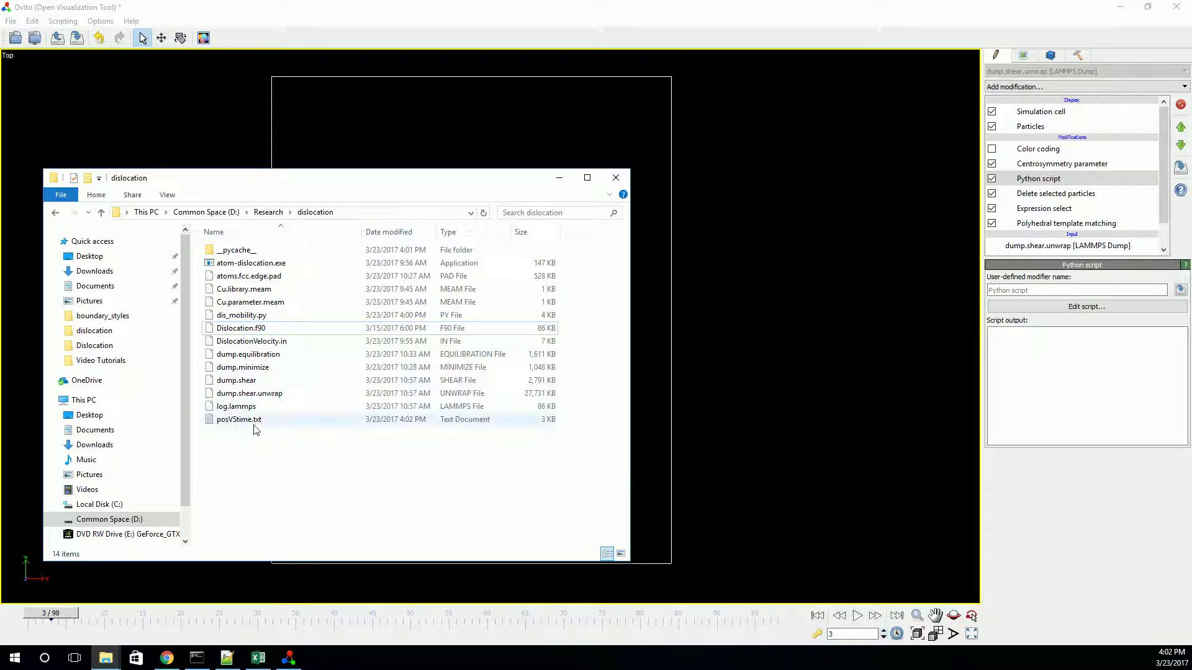
pyautogui.doubleClick(293, 423)
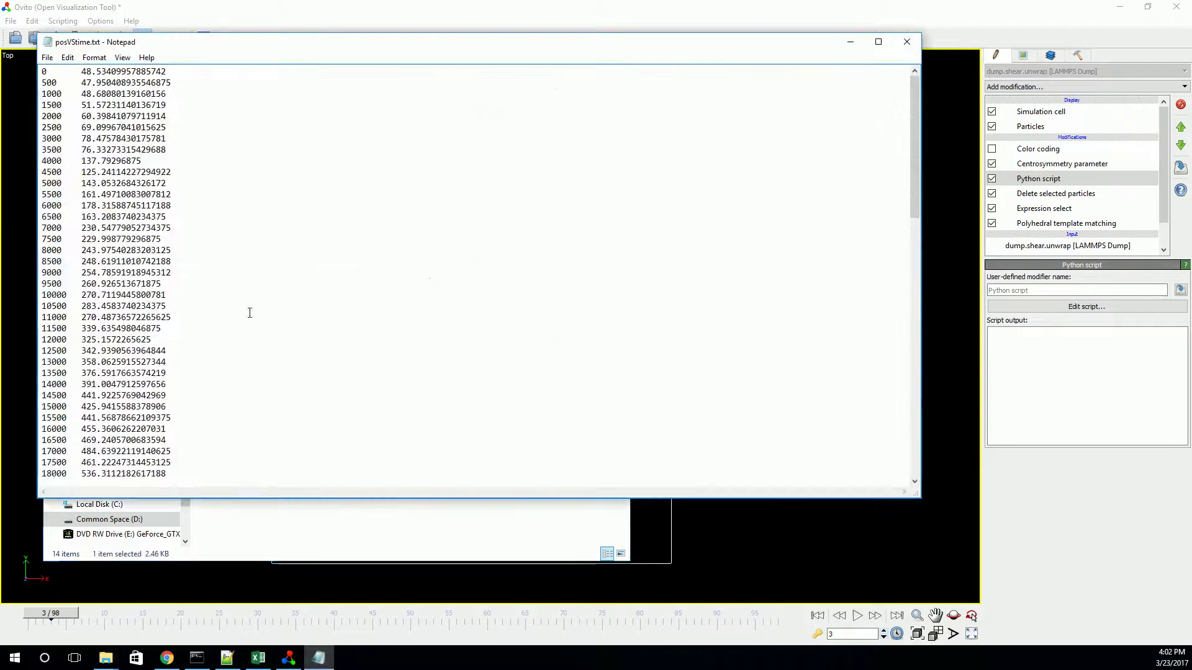
# Step: Copy the timestep and position rows 0 through 49000 from Notepad, then switch to the Excel workbook
pyautogui.scroll(-20, 107, 130)
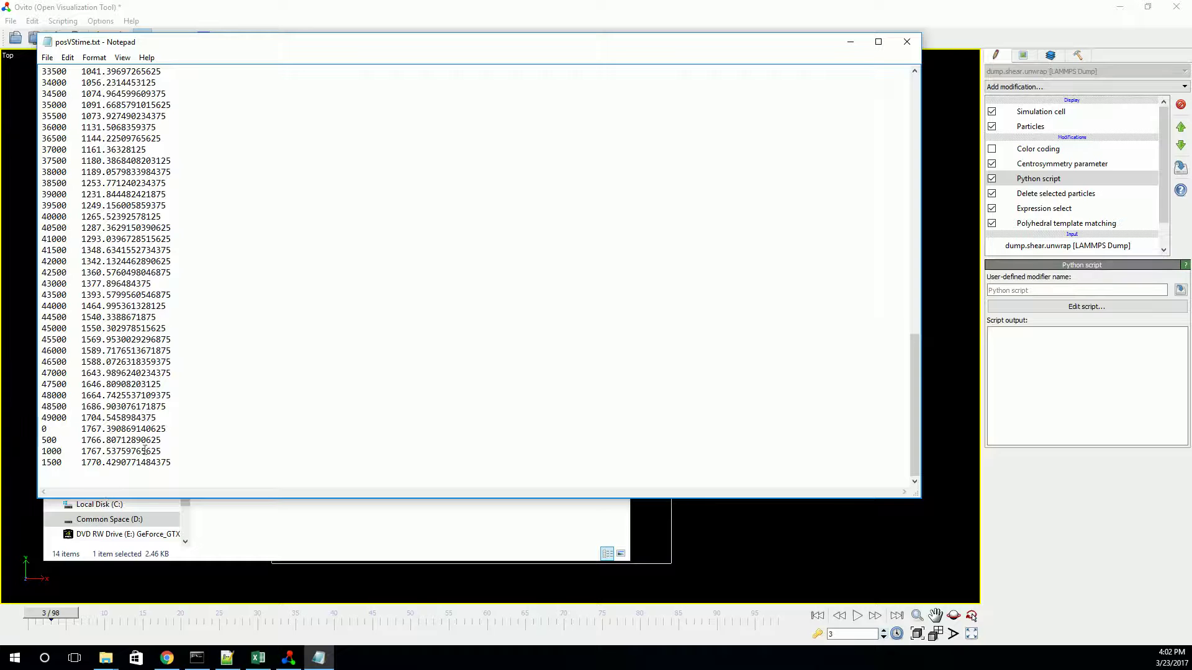
pyautogui.moveTo(158, 418); pyautogui.dragTo(51, 47)
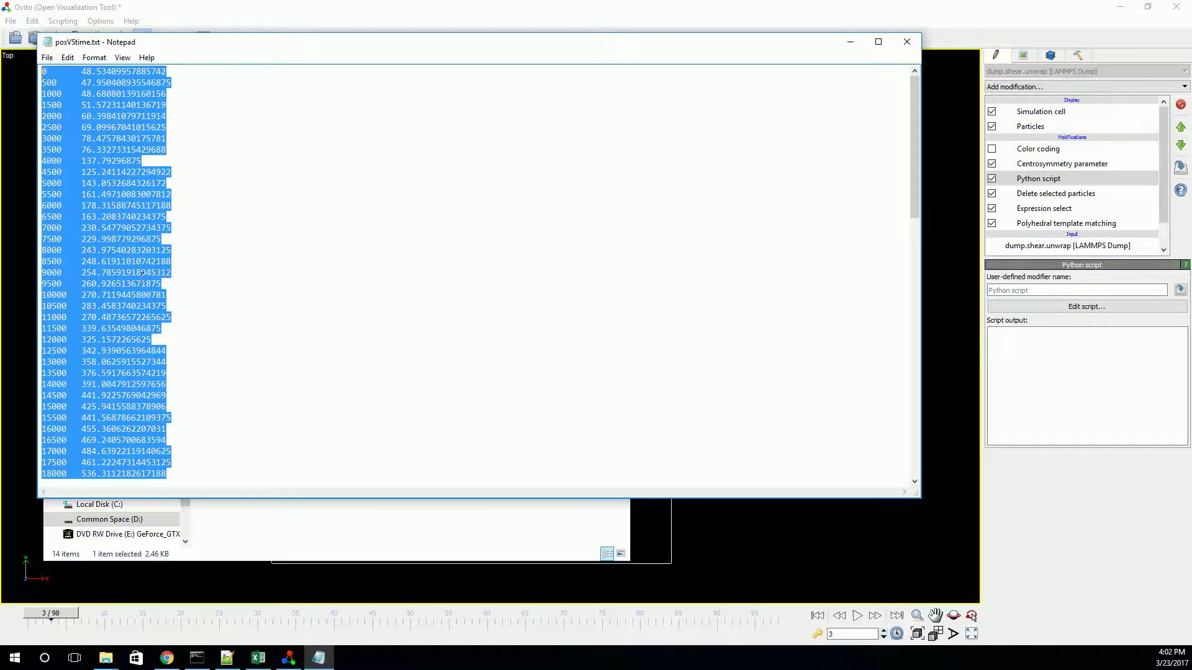
pyautogui.click(259, 658)
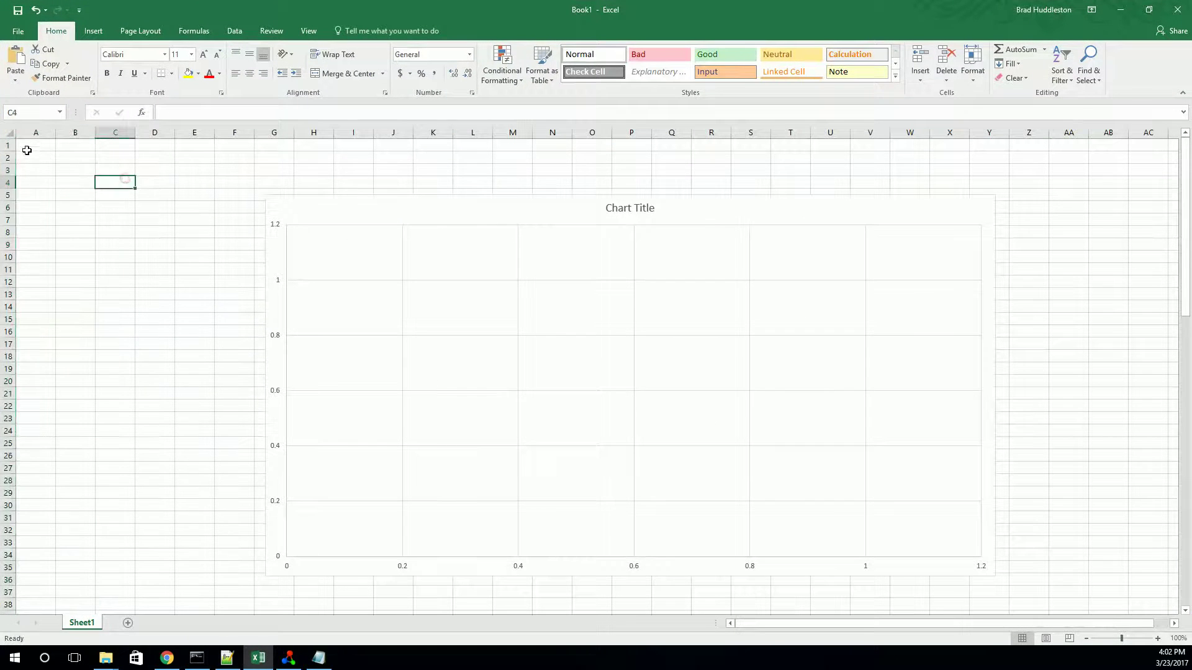
# Step: Paste the timestep and position data into Sheet1 starting at cell A1
pyautogui.click(26, 148)
pyautogui.hotkey('ctrl', 'v')
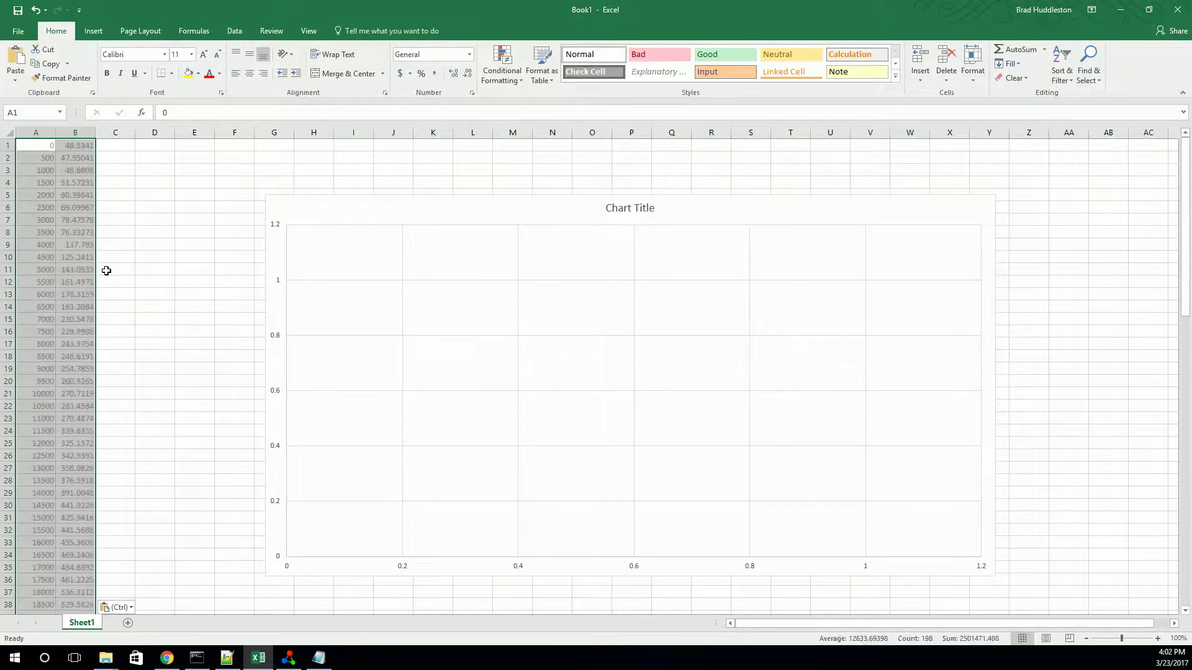